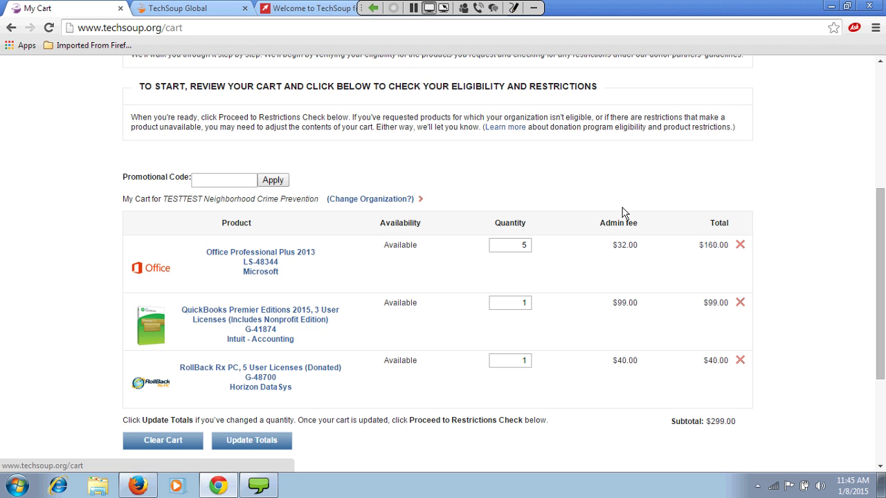
pyautogui.moveTo(880, 274); pyautogui.dragTo(883, 308)
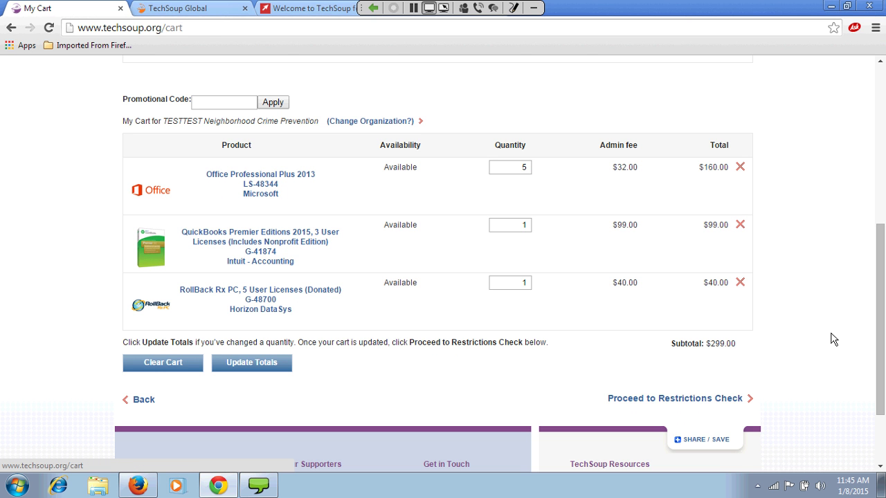
pyautogui.scroll(2, 882, 319)
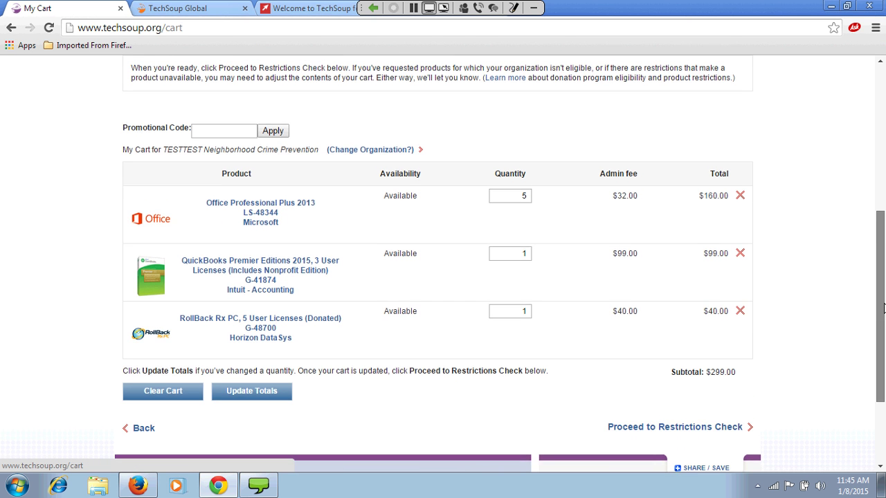
pyautogui.scroll(2, 883, 299)
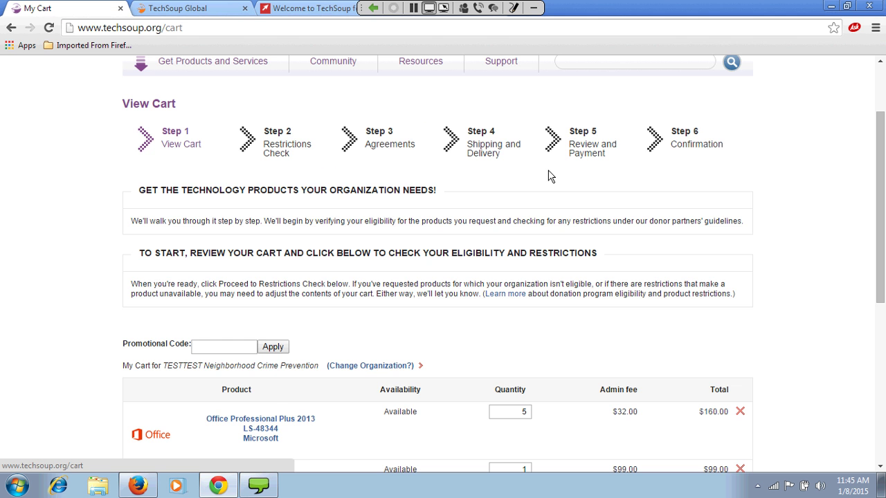
pyautogui.moveTo(880, 151); pyautogui.dragTo(884, 279)
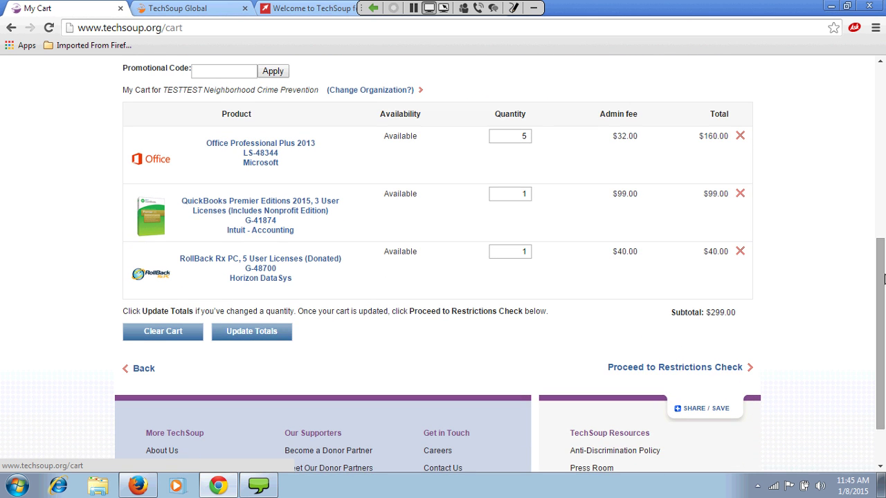
# Step: Run the restrictions check, confirm none of the three products is flagged, and continue to Agreements
pyautogui.click(702, 374)
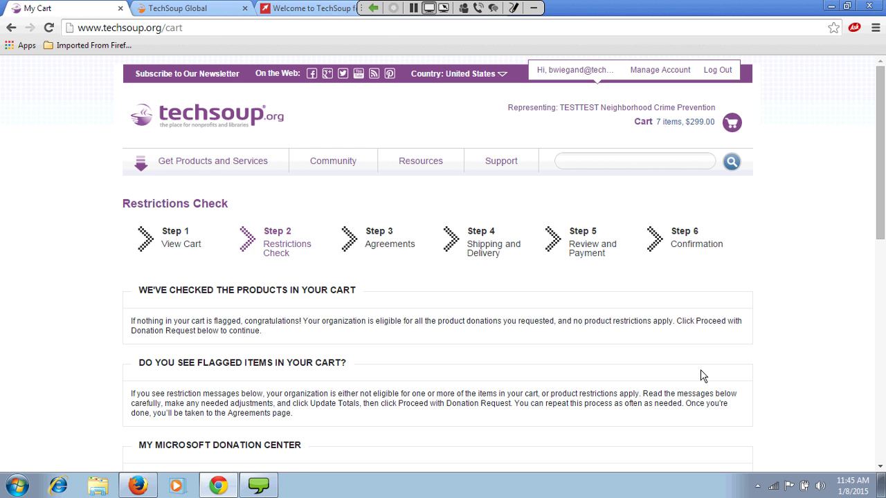
pyautogui.scroll(-2, 701, 375)
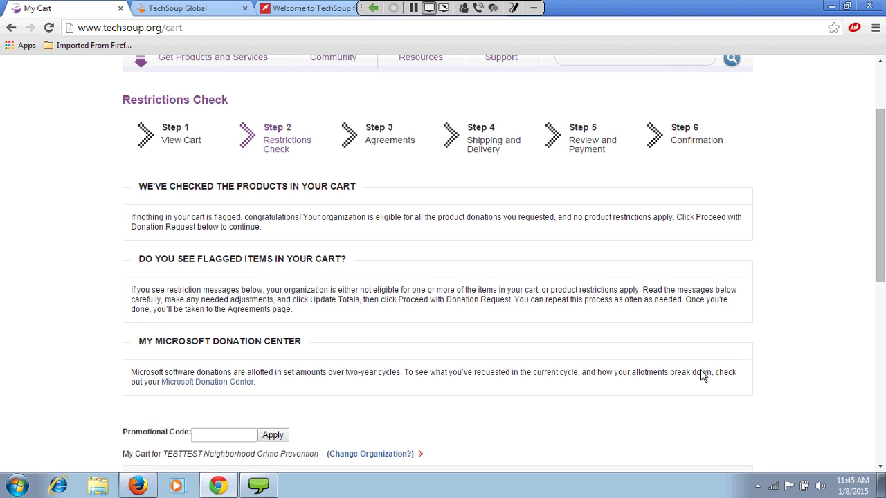
pyautogui.scroll(-1, 701, 375)
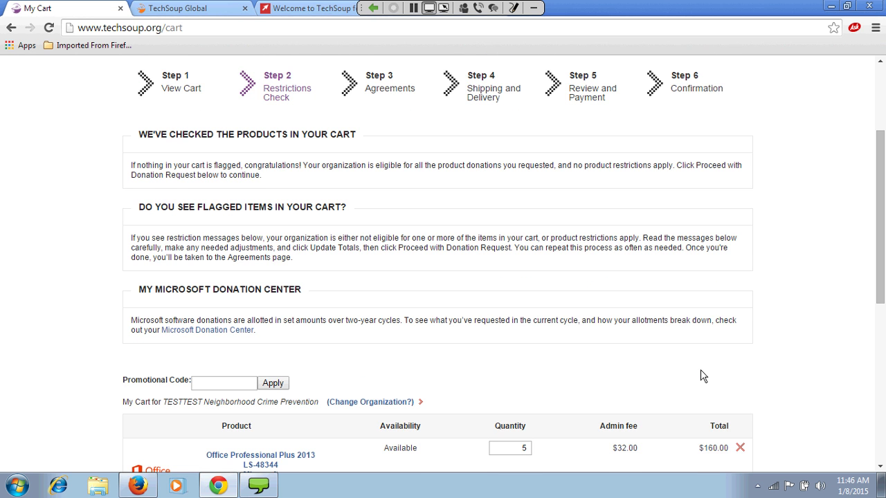
pyautogui.scroll(-2, 701, 375)
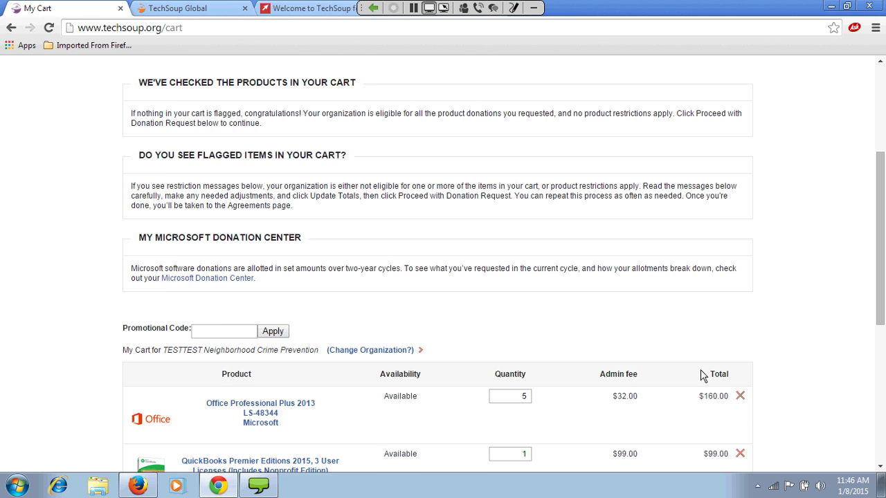
pyautogui.scroll(1, 701, 375)
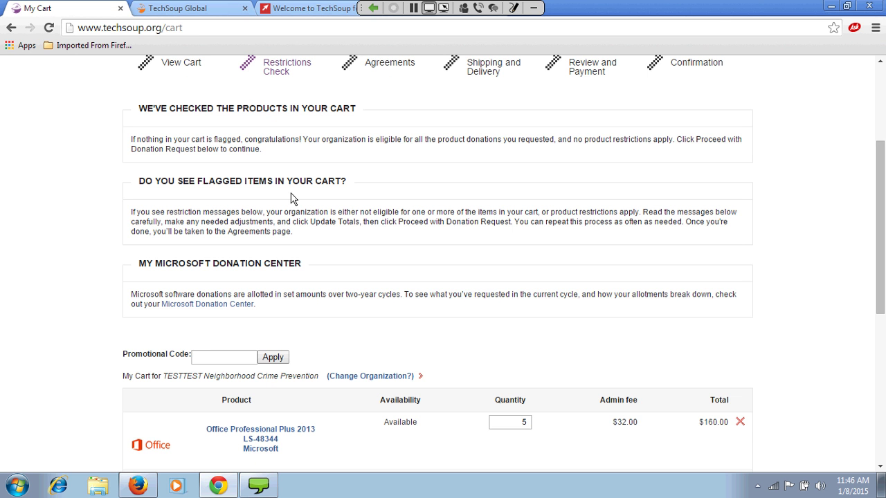
pyautogui.scroll(-7, 291, 196)
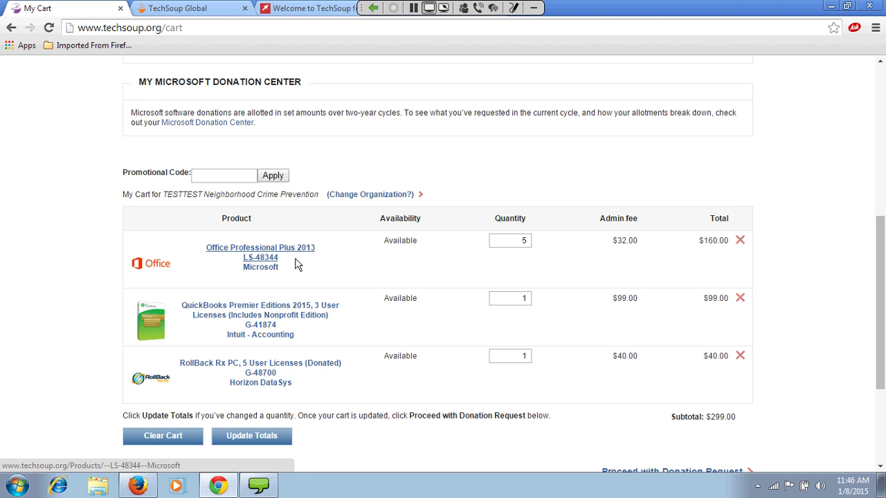
pyautogui.scroll(-3, 315, 267)
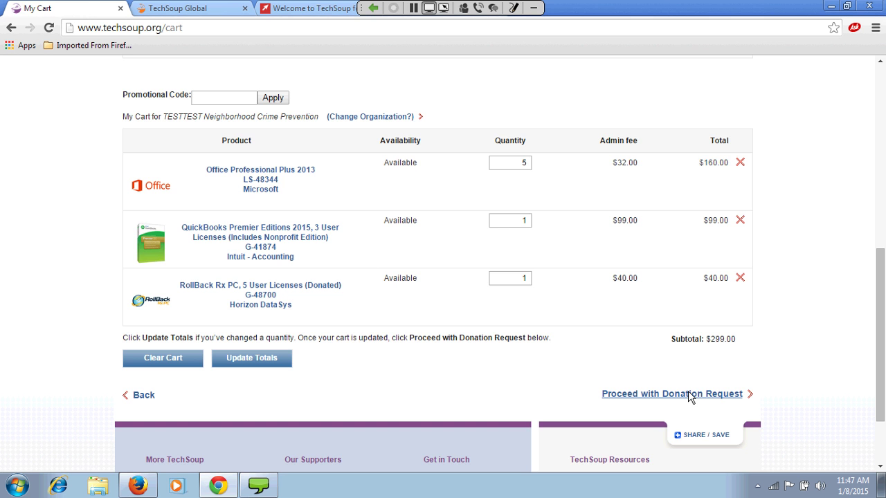
pyautogui.click(690, 394)
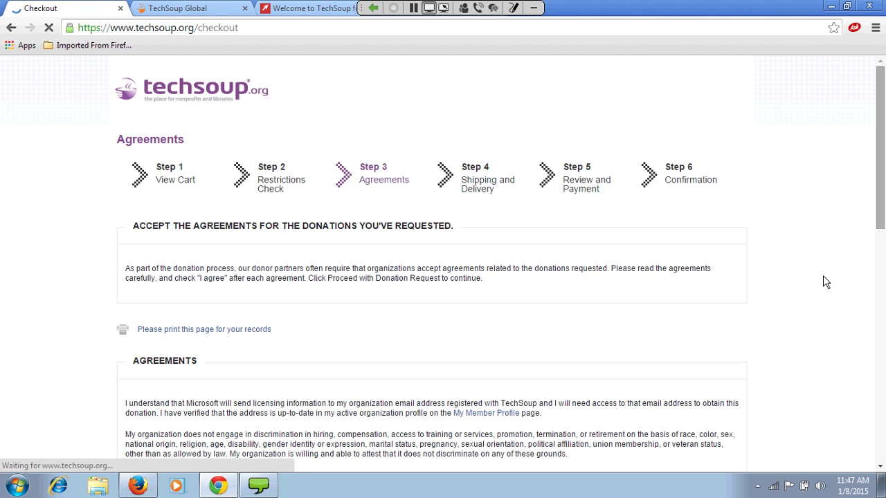
# Step: Accept all three donor agreements, including RollBack Rx PC, and continue to Shipping and Delivery
pyautogui.moveTo(883, 162); pyautogui.dragTo(884, 285)
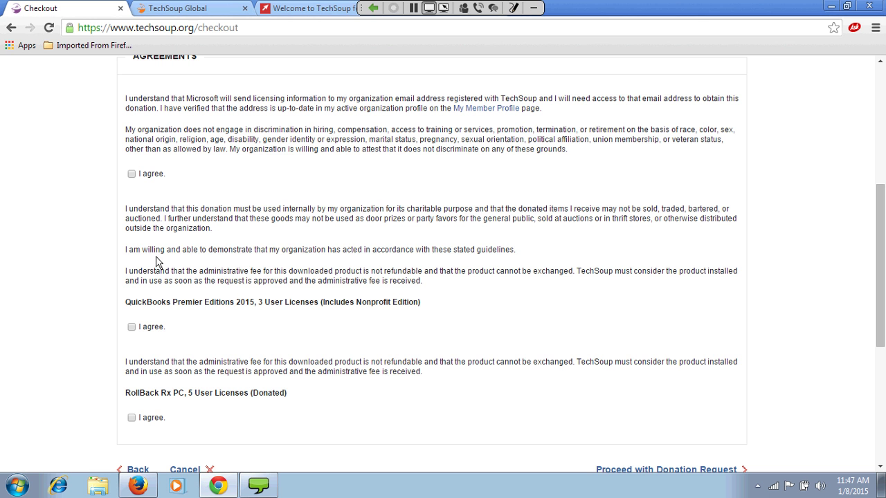
pyautogui.moveTo(126, 251); pyautogui.dragTo(515, 248)
pyautogui.click(530, 249)
pyautogui.press('space')
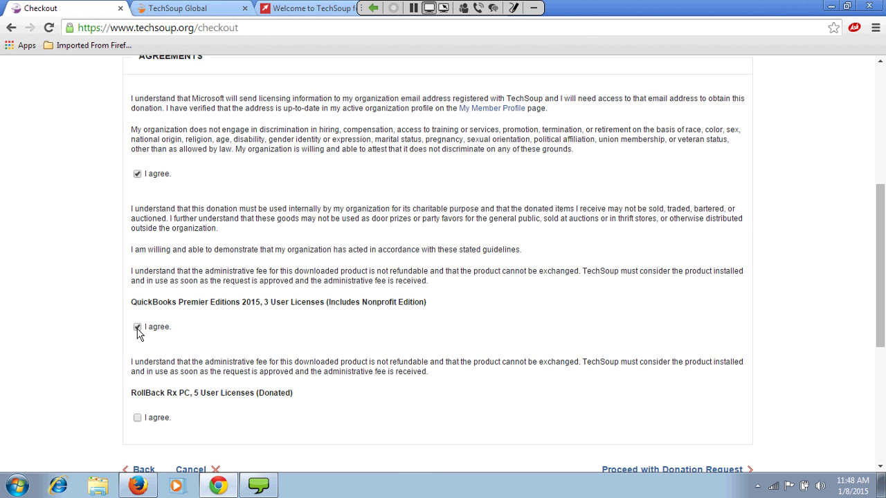
pyautogui.click(138, 418)
pyautogui.scroll(-2, 139, 421)
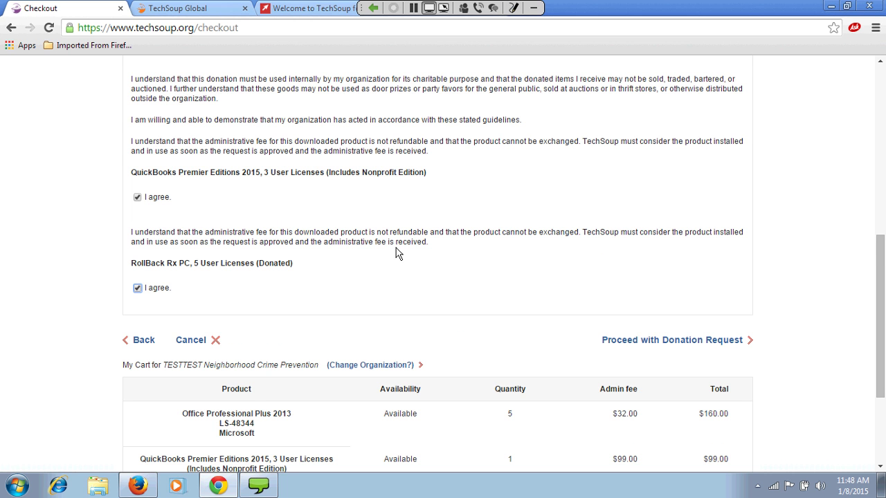
pyautogui.scroll(-3, 395, 247)
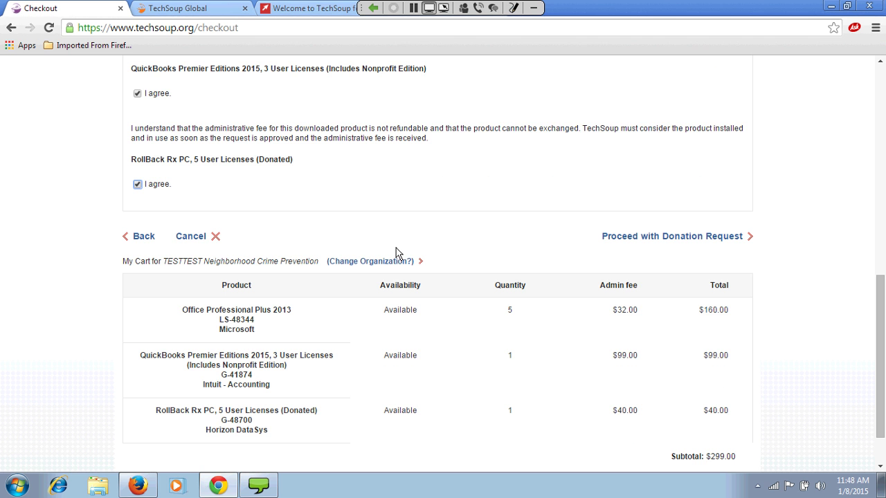
pyautogui.moveTo(882, 300); pyautogui.dragTo(882, 323)
pyautogui.click(714, 431)
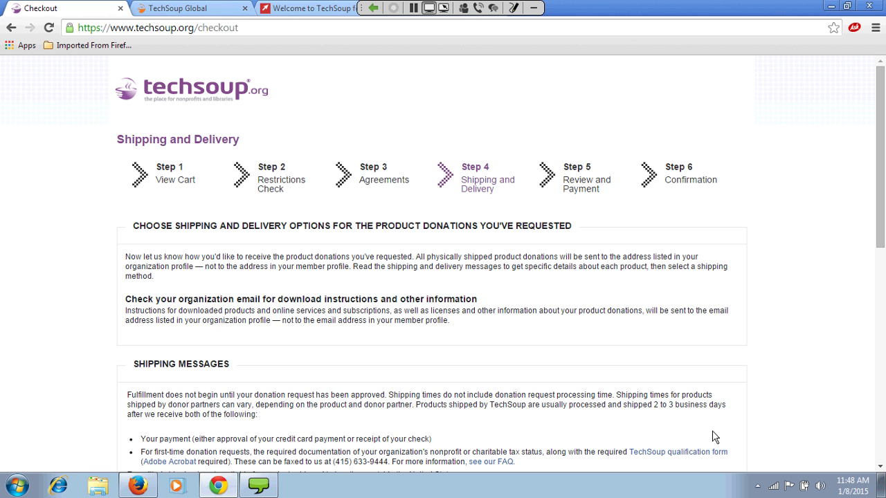
pyautogui.scroll(-4, 526, 232)
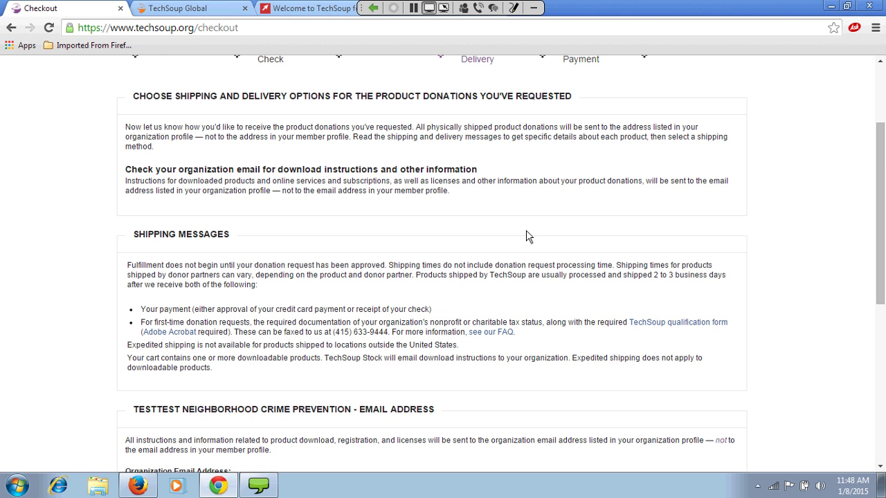
pyautogui.scroll(-4, 526, 237)
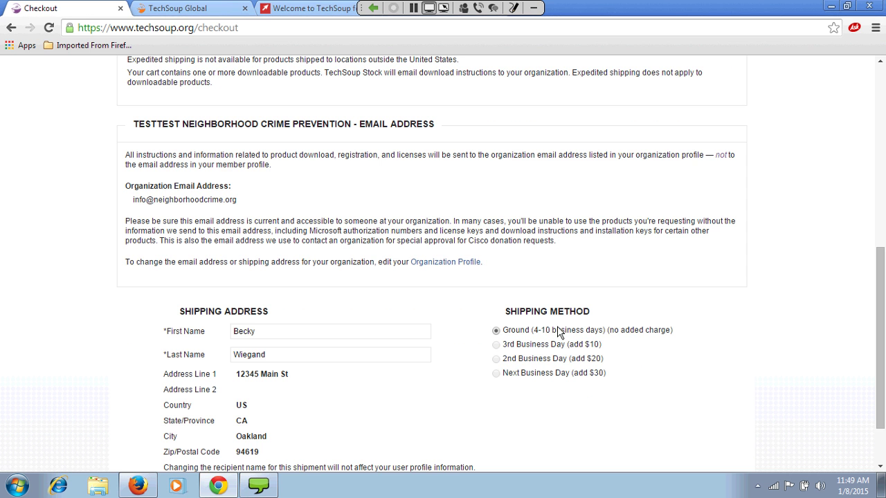
pyautogui.scroll(-2, 588, 348)
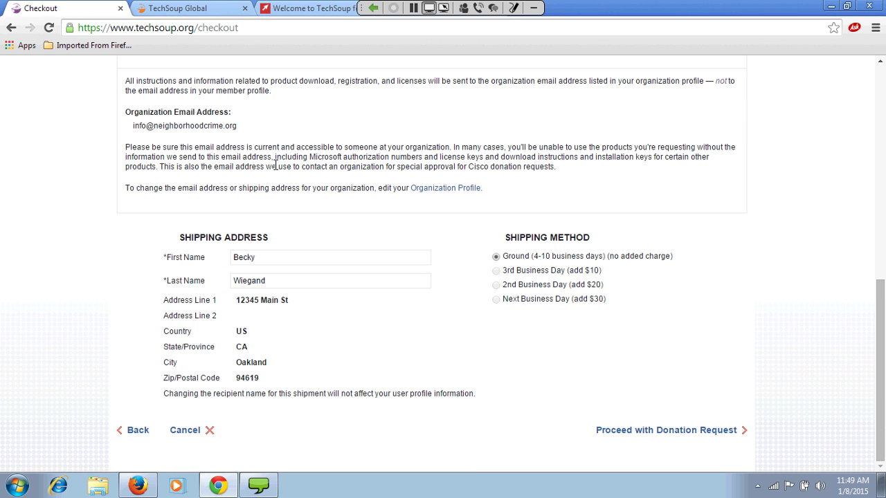
pyautogui.moveTo(242, 130); pyautogui.dragTo(133, 130)
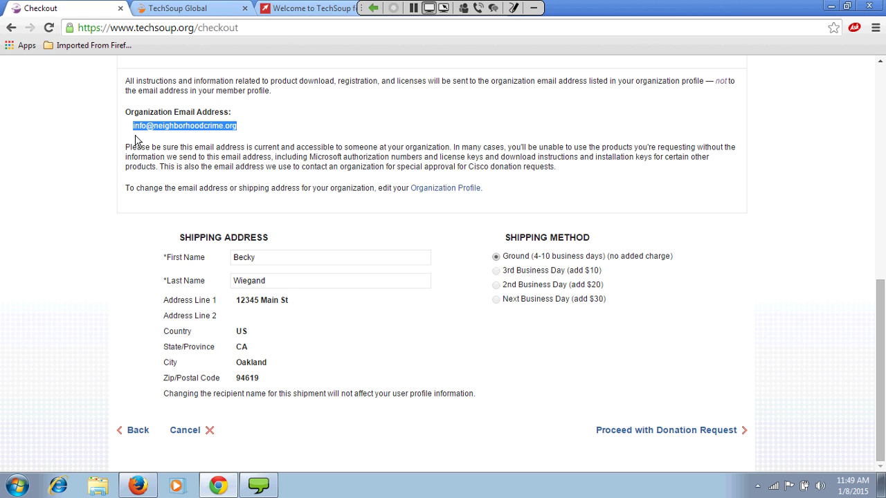
pyautogui.click(133, 136)
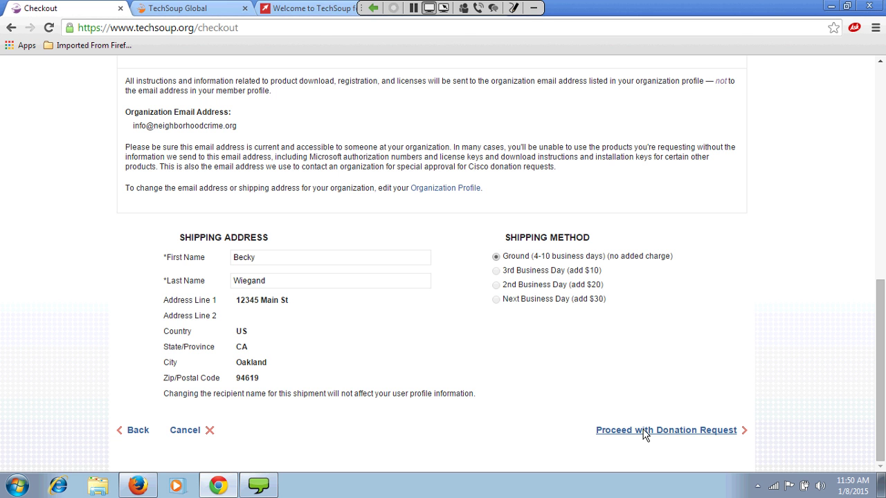
pyautogui.click(643, 430)
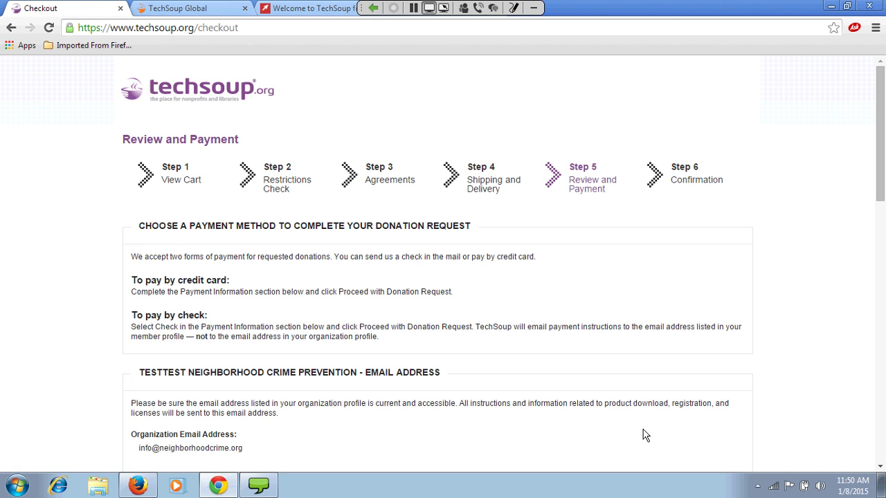
pyautogui.scroll(-4, 643, 434)
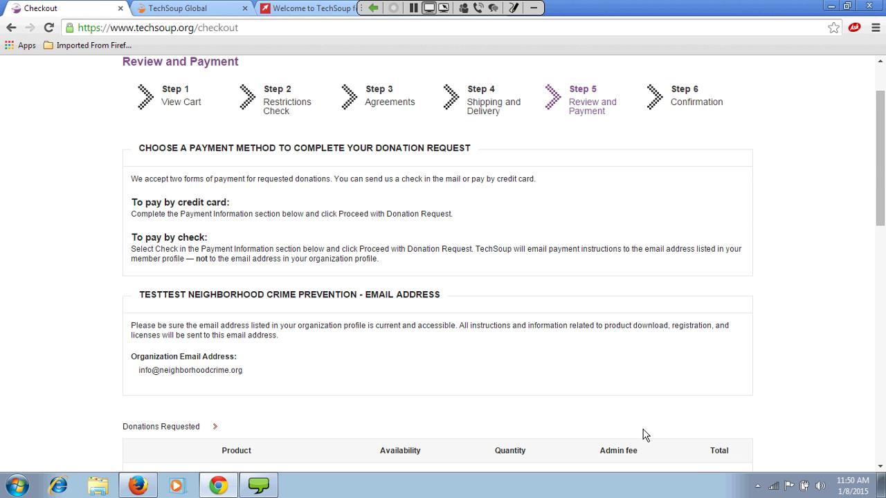
pyautogui.scroll(-4, 644, 434)
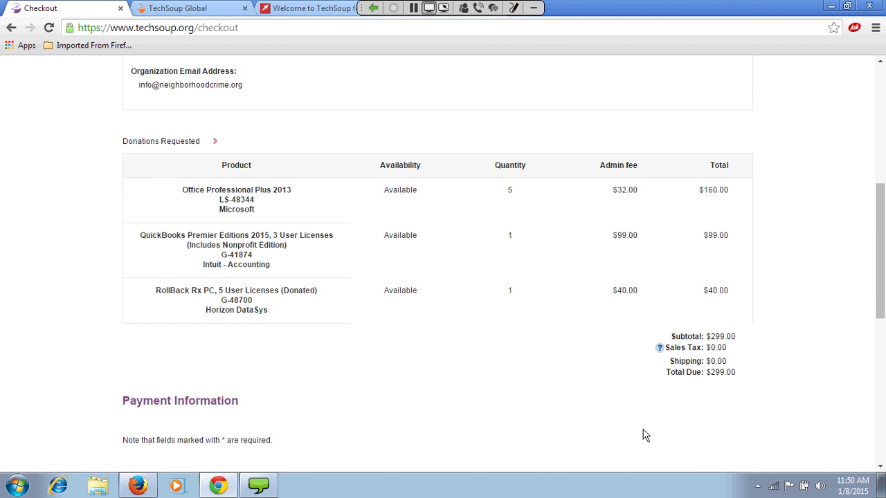
pyautogui.scroll(-3, 643, 435)
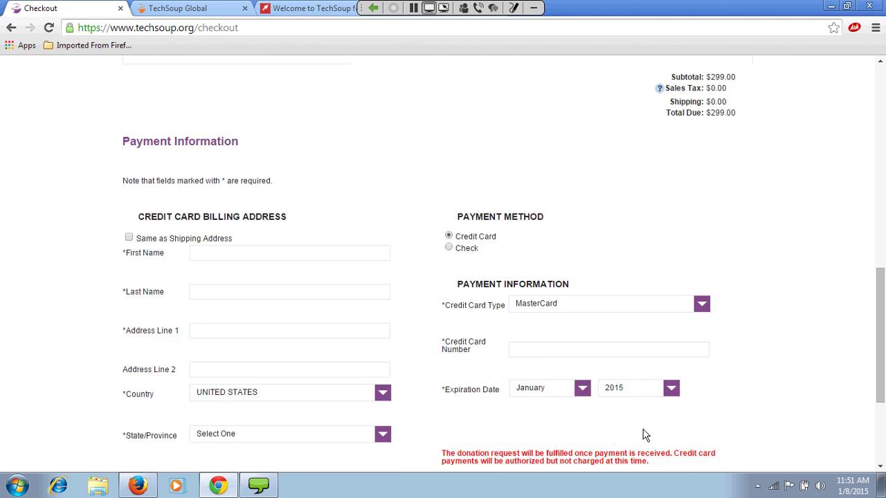
pyautogui.scroll(1, 643, 434)
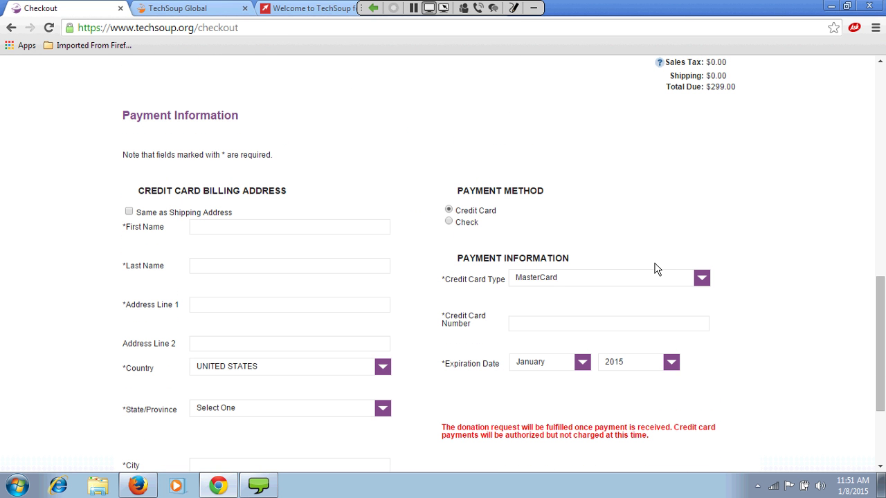
pyautogui.click(449, 222)
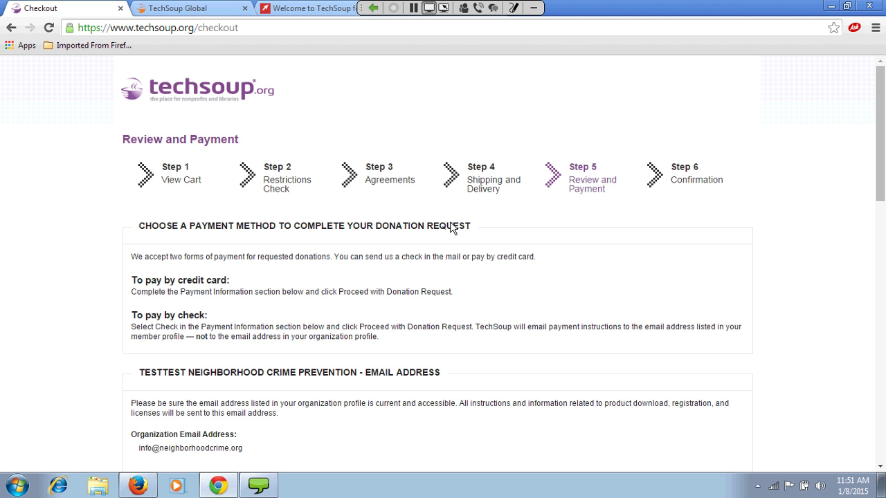
pyautogui.scroll(-1, 450, 223)
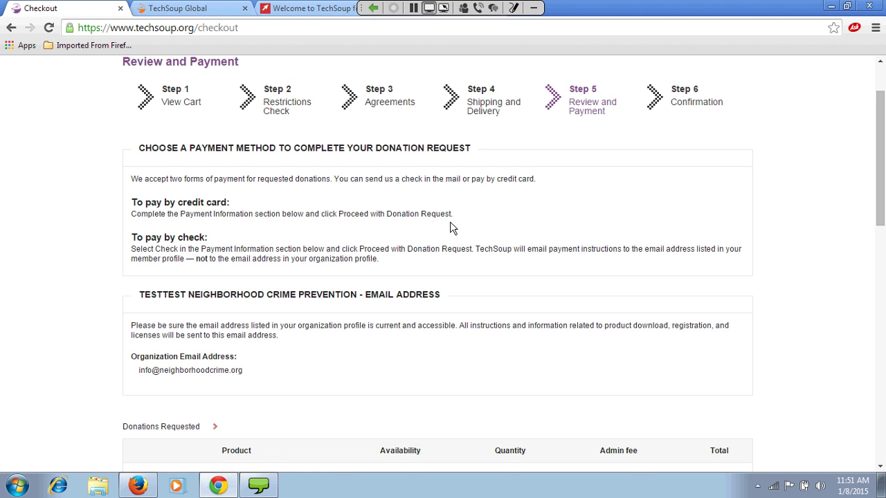
pyautogui.scroll(-4, 449, 223)
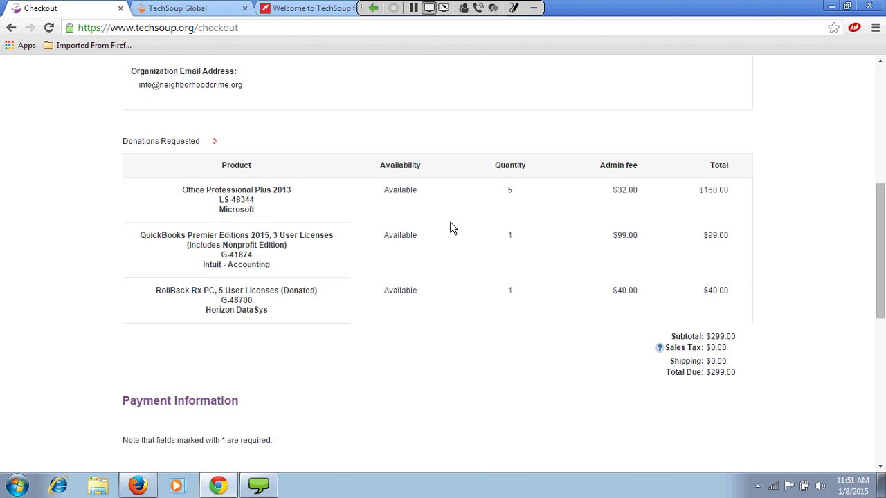
pyautogui.scroll(-3, 450, 229)
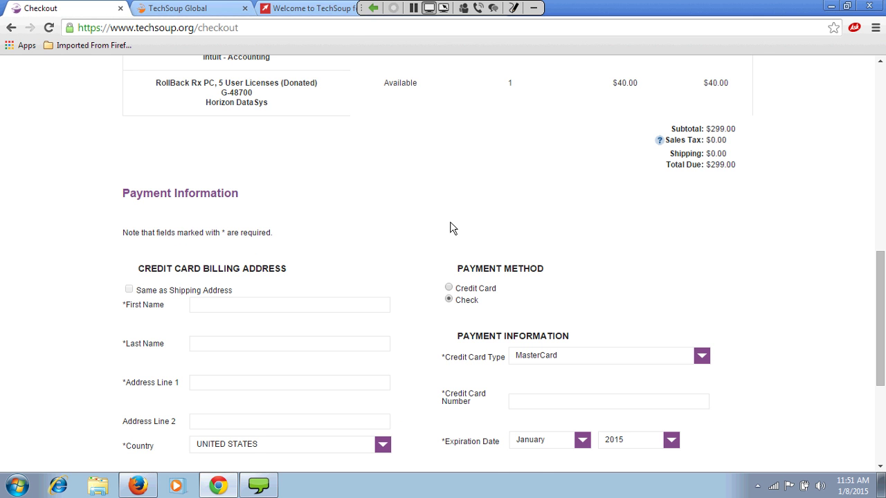
pyautogui.scroll(9, 450, 228)
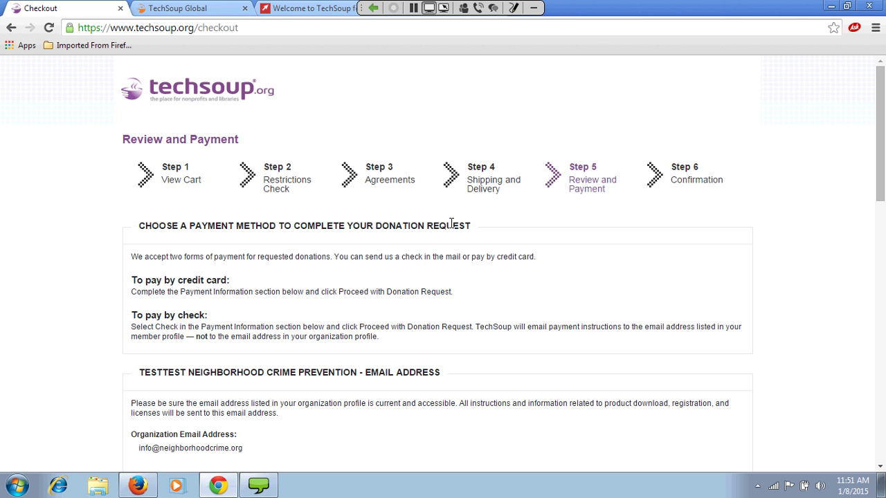
# Step: Load techsoup.org, log out of the member account, and open the Join sign-up form
pyautogui.click(181, 26)
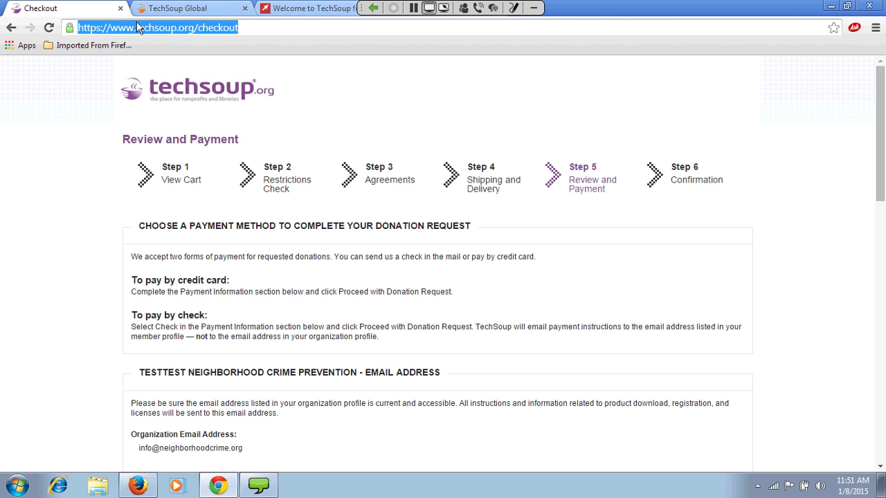
pyautogui.write('techsoup.org')
pyautogui.press('Return')
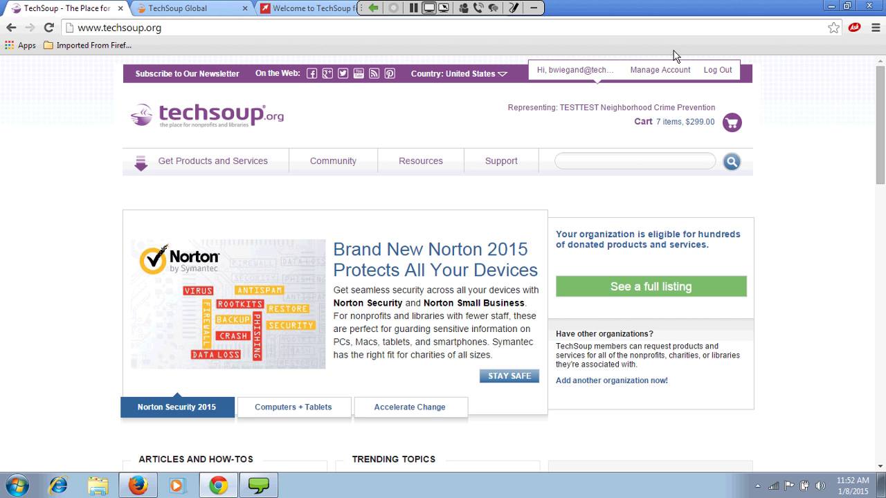
pyautogui.click(717, 72)
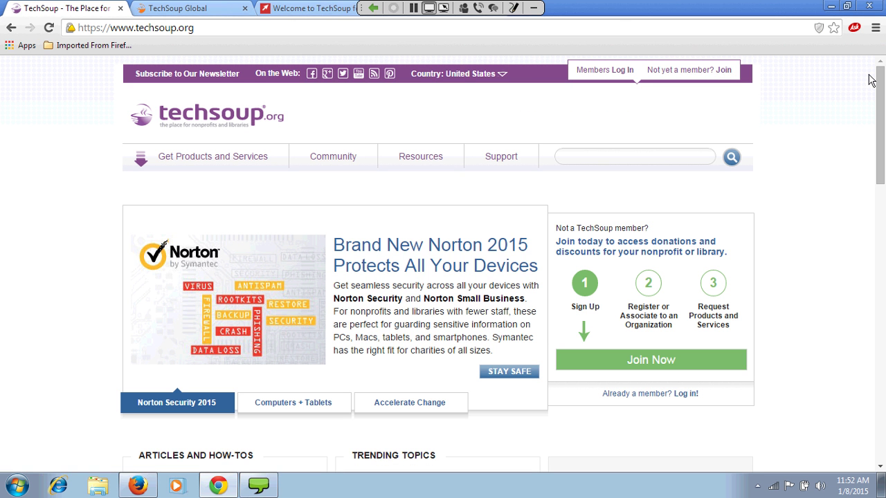
pyautogui.click(723, 70)
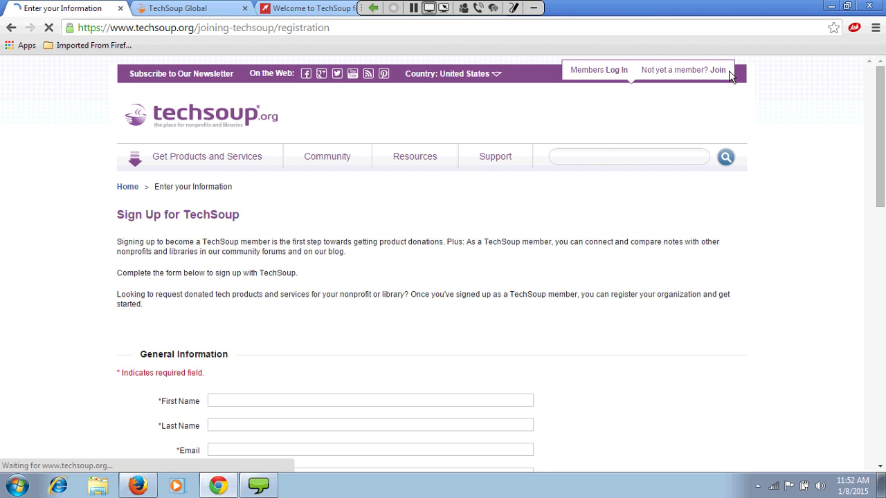
# Step: Enter the new member's first and last name under General Information
pyautogui.scroll(-3, 883, 178)
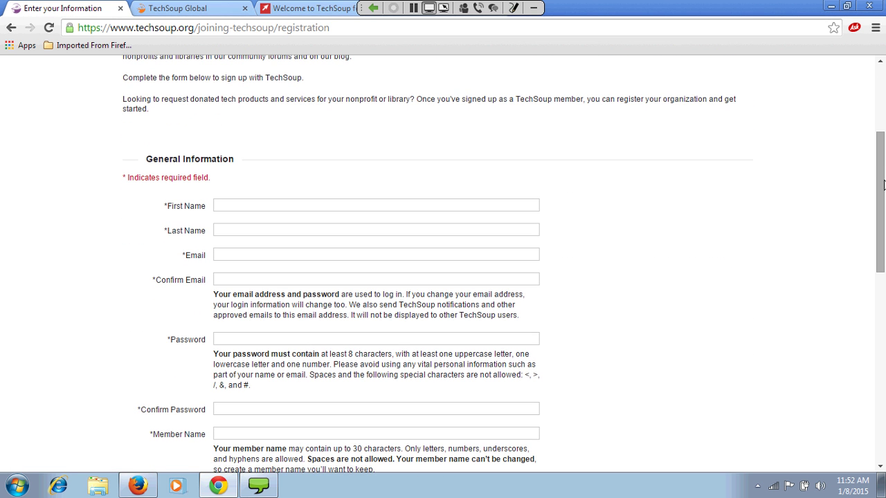
pyautogui.click(432, 204)
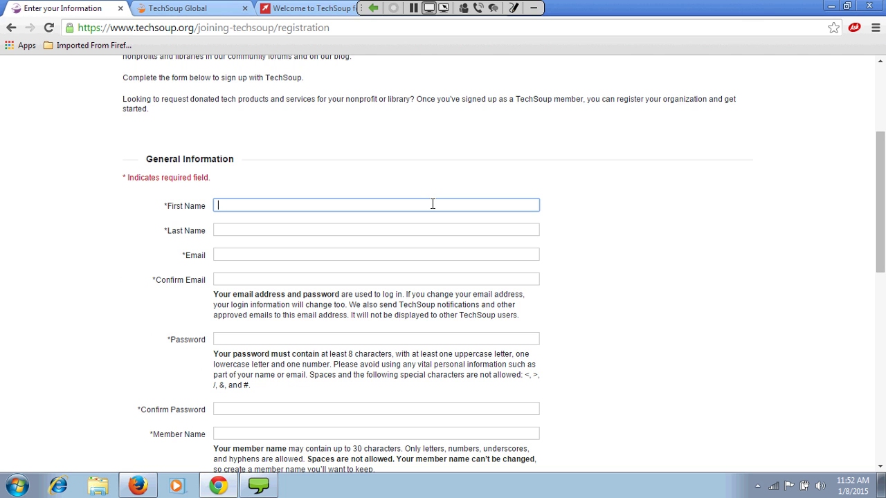
pyautogui.press('Tab')
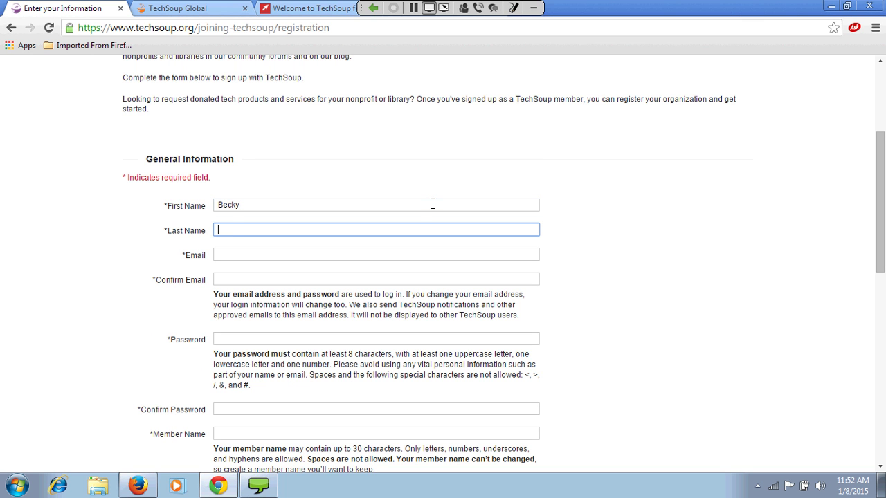
pyautogui.press('Tab')
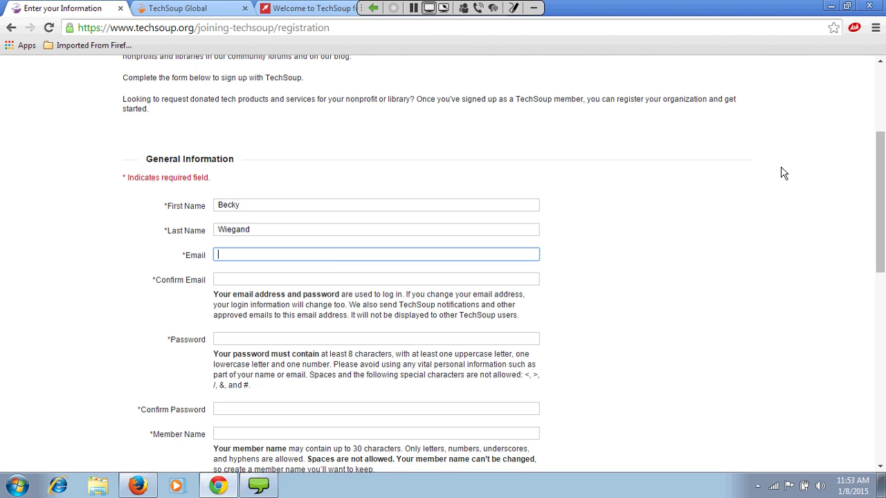
pyautogui.moveTo(880, 181); pyautogui.dragTo(882, 72)
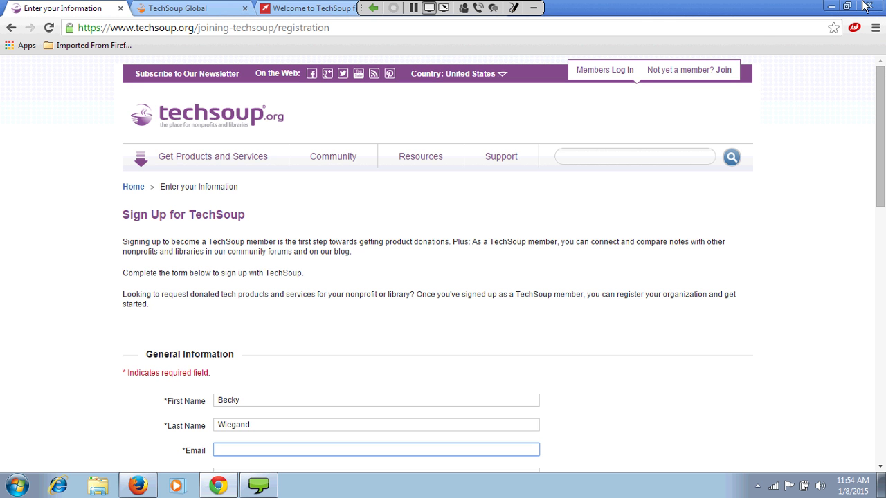
pyautogui.moveTo(884, 73); pyautogui.dragTo(884, 191)
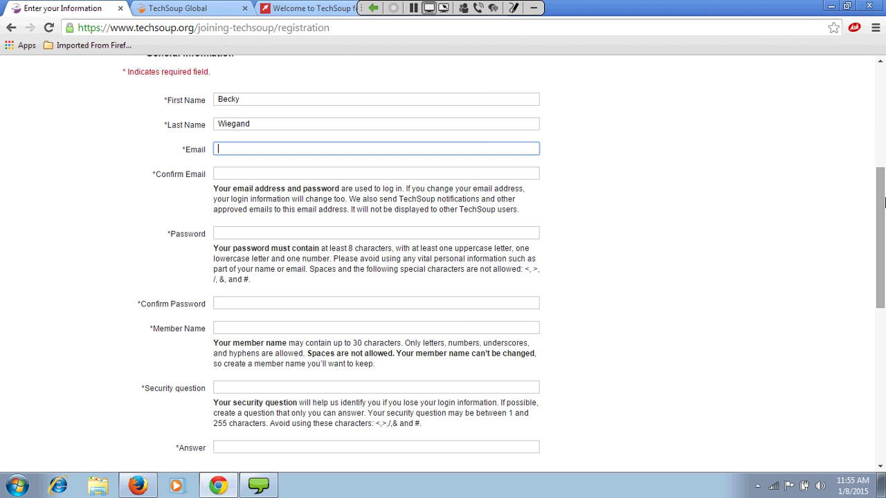
# Step: Enter the member's e-mail address in both Email and Confirm Email
pyautogui.scroll(4, 883, 202)
pyautogui.scroll(-2, 884, 132)
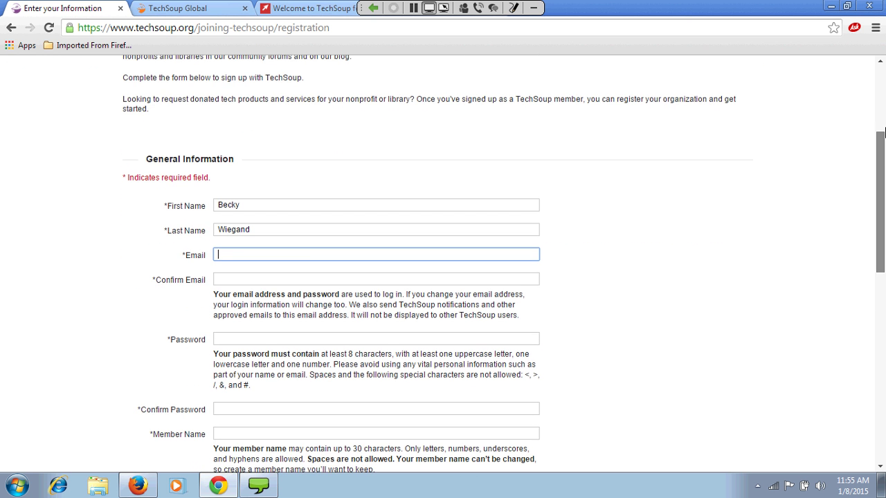
pyautogui.scroll(-2, 884, 132)
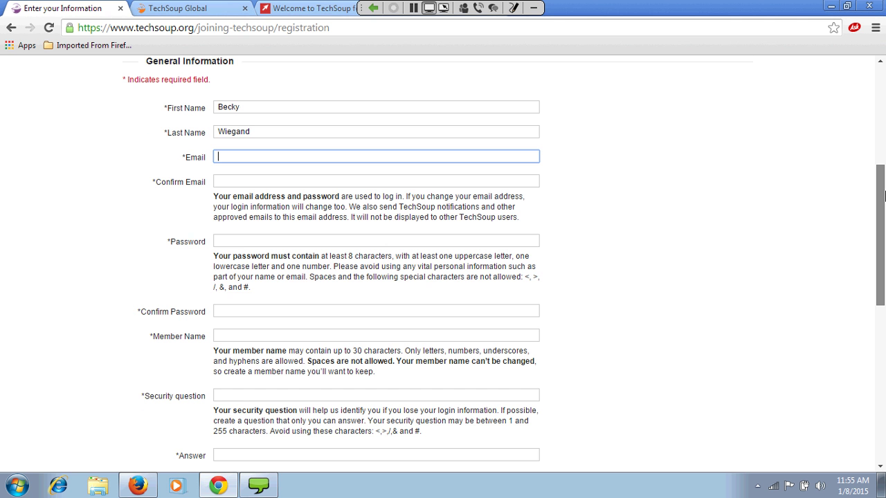
pyautogui.scroll(-1, 883, 199)
pyautogui.scroll(-1, 884, 201)
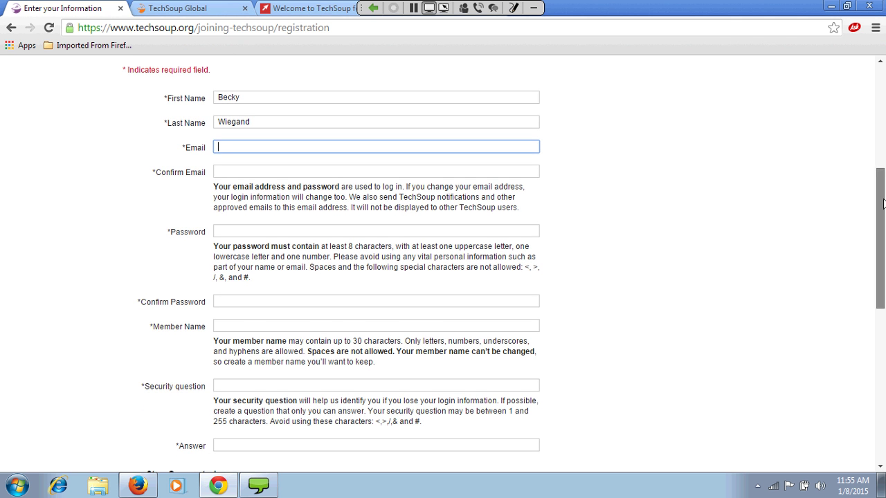
pyautogui.scroll(-1, 884, 203)
pyautogui.scroll(1, 884, 201)
pyautogui.moveTo(883, 199)
pyautogui.mouseDown()
pyautogui.moveTo(884, 190)
pyautogui.moveTo(884, 205)
pyautogui.mouseUp()
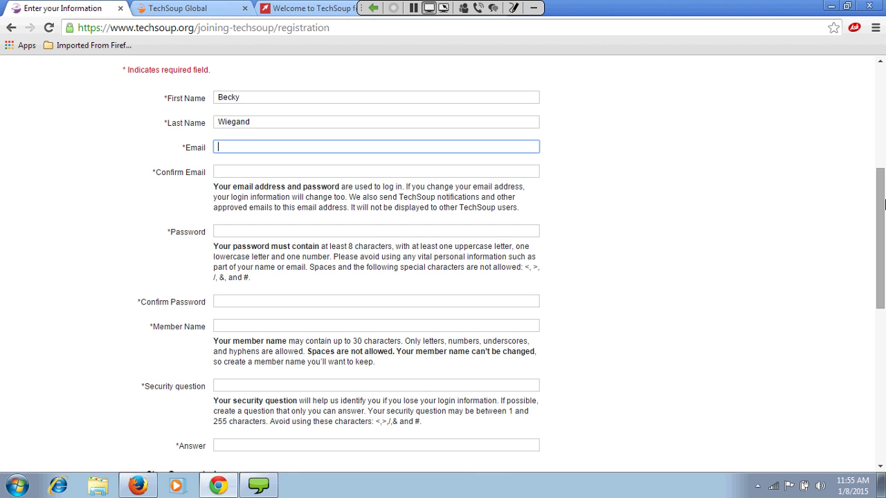
pyautogui.press('Tab')
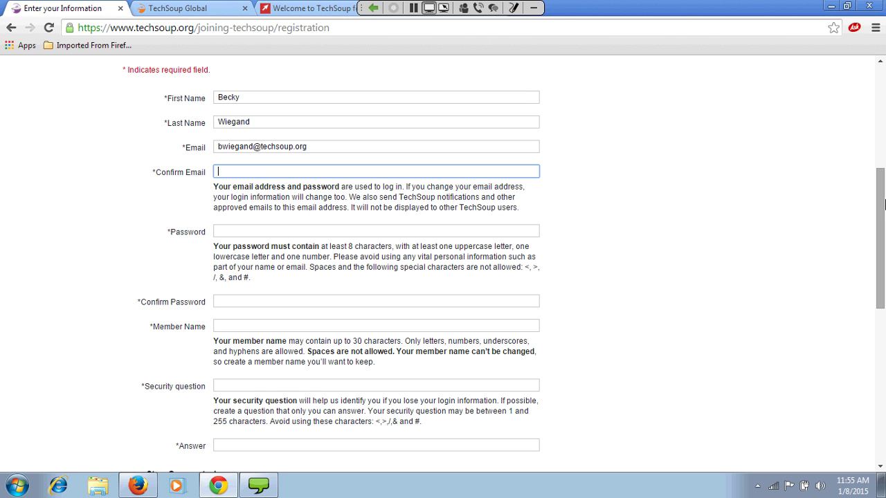
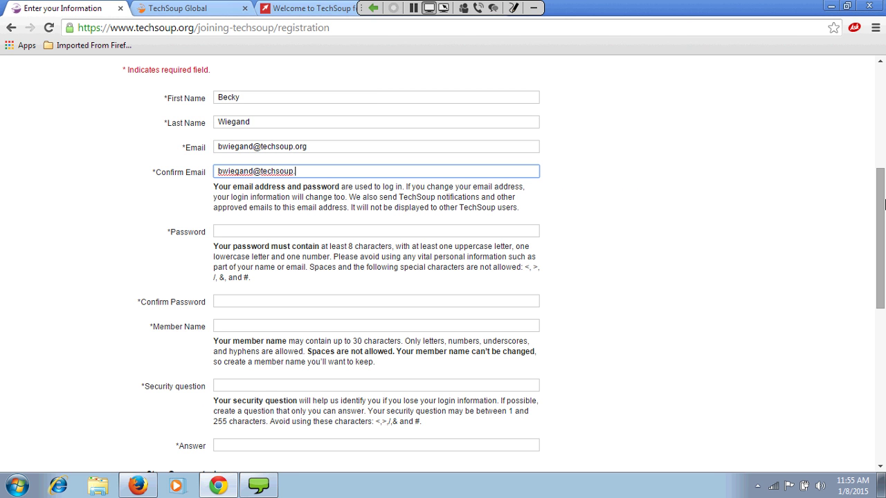
# Step: Enter a matching eight-character password in Password and Confirm Password
pyautogui.press('Tab')
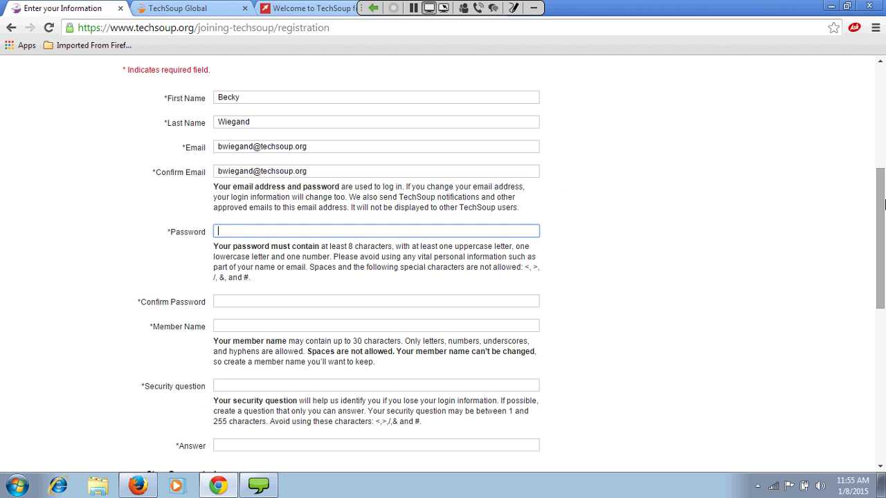
pyautogui.write('********')
pyautogui.press('Tab')
pyautogui.write('*******')
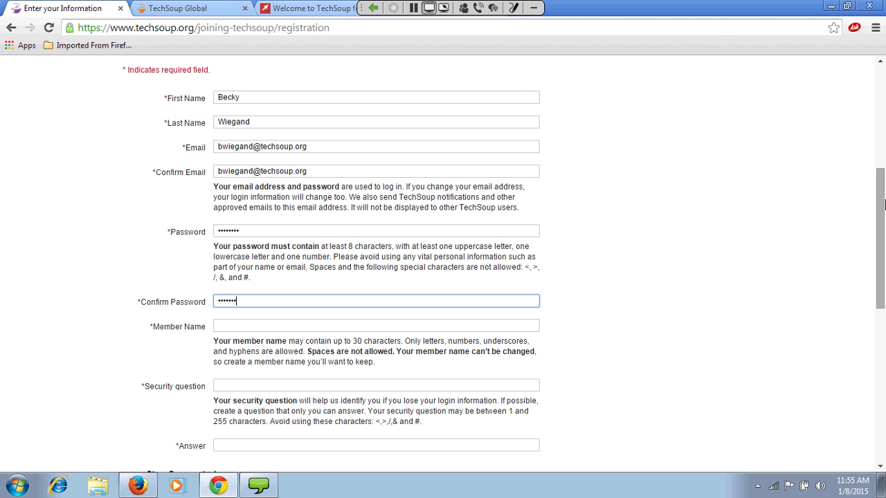
pyautogui.write('*')
pyautogui.press('Tab')
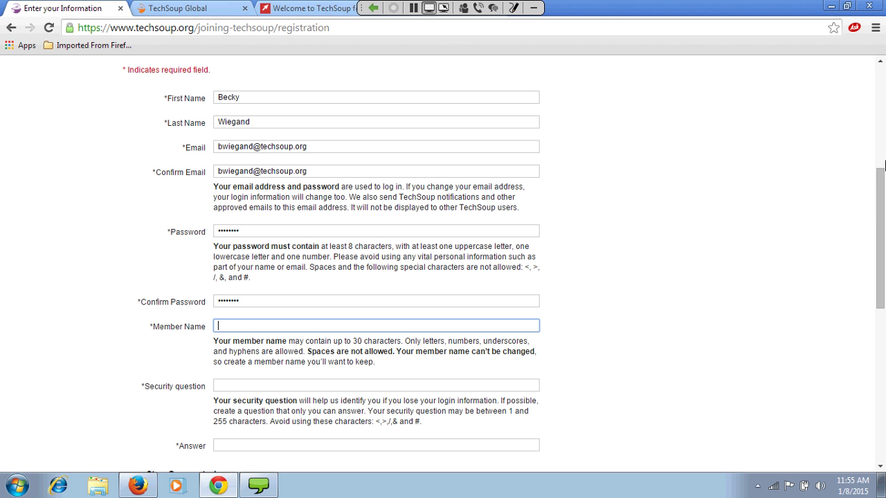
# Step: Enter a member name built from the new member's name
pyautogui.scroll(-3, 883, 206)
pyautogui.scroll(-1, 881, 219)
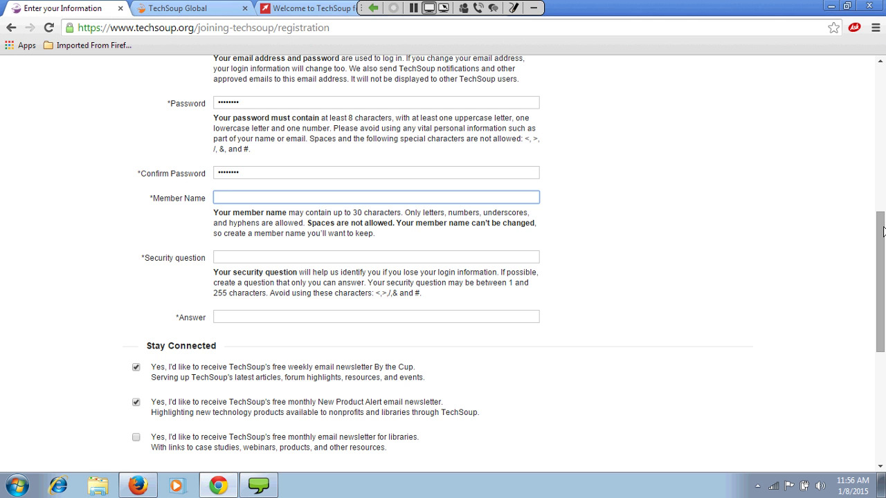
pyautogui.press('Tab')
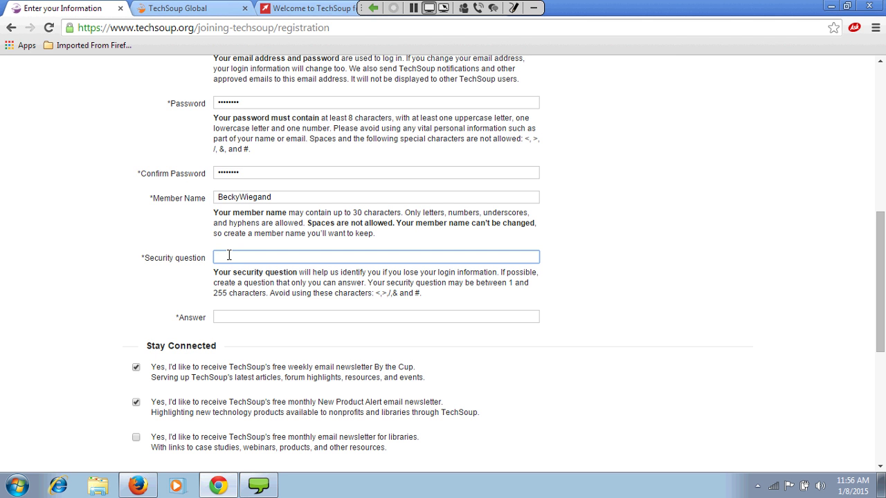
# Step: Set the security question to 'Childhood nickname?' and type its answer
pyautogui.press('Tab')
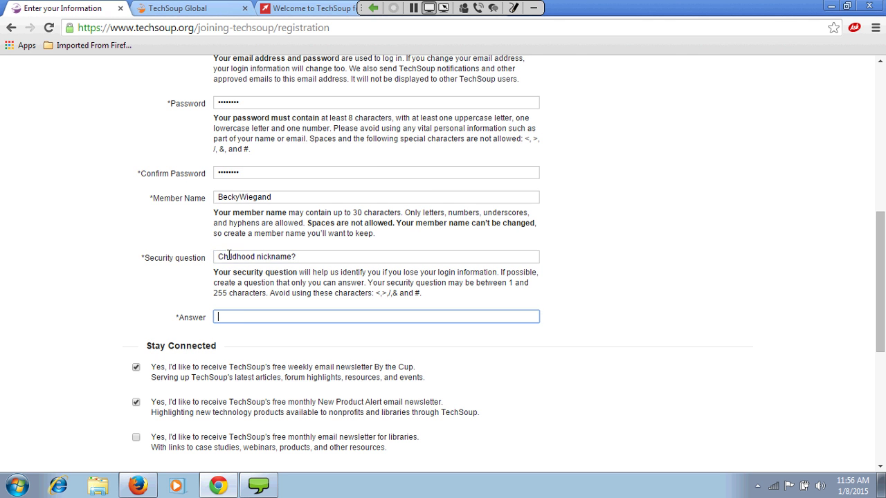
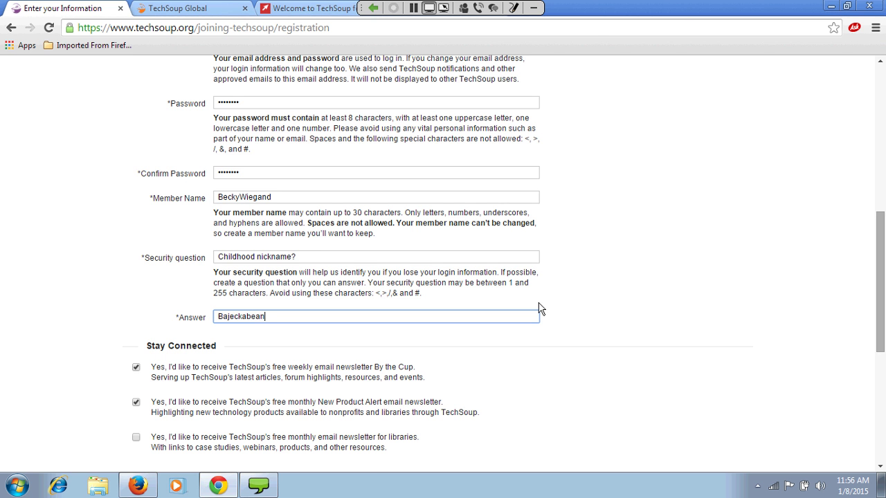
pyautogui.moveTo(883, 333); pyautogui.dragTo(884, 404)
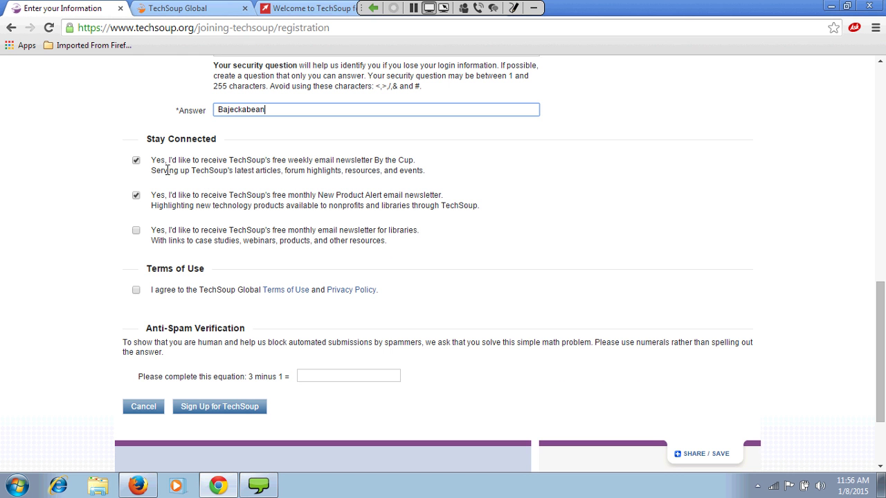
# Step: Subscribe to the libraries newsletter, accept the Terms of Use, answer 2, and submit the form
pyautogui.click(136, 231)
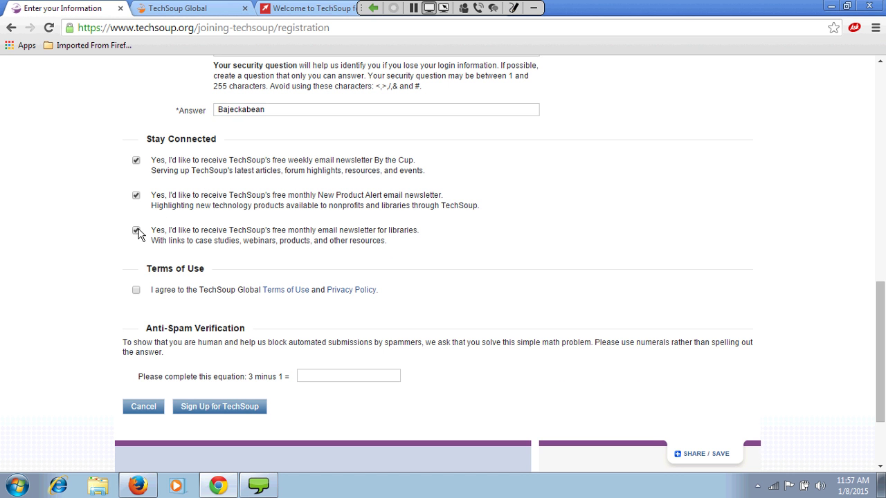
pyautogui.scroll(-3, 138, 234)
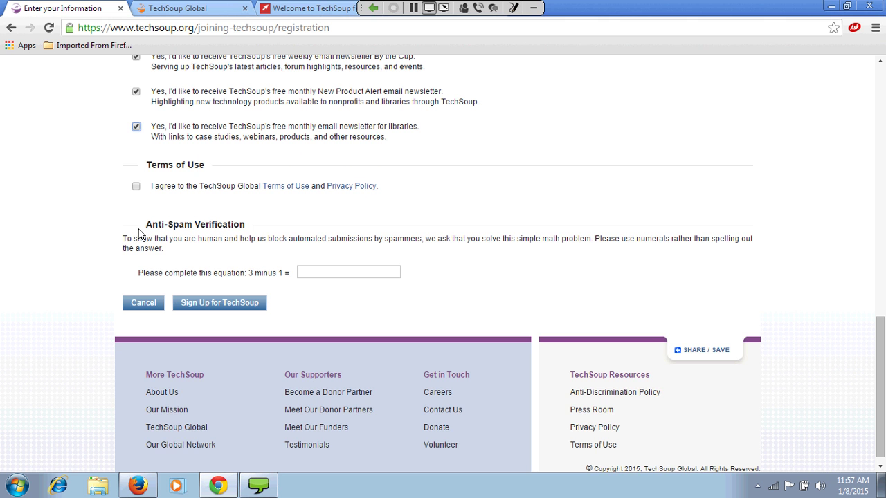
pyautogui.click(136, 187)
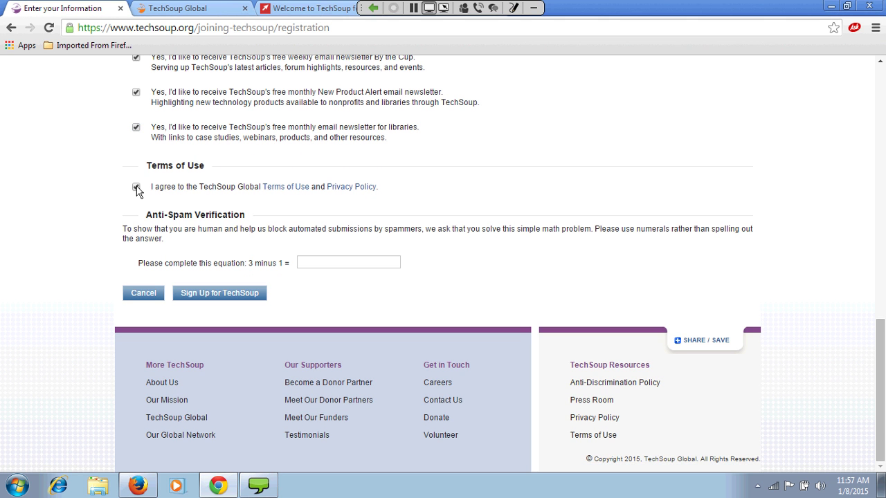
pyautogui.click(309, 262)
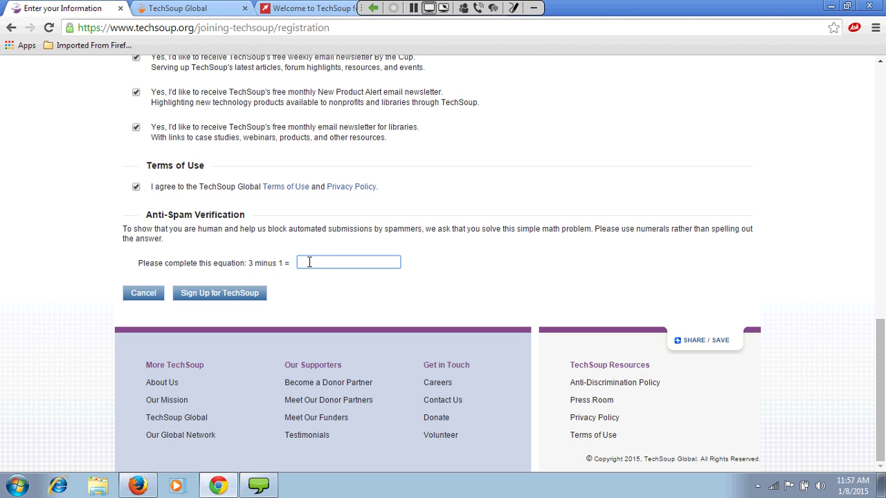
pyautogui.write('2')
pyautogui.click(206, 294)
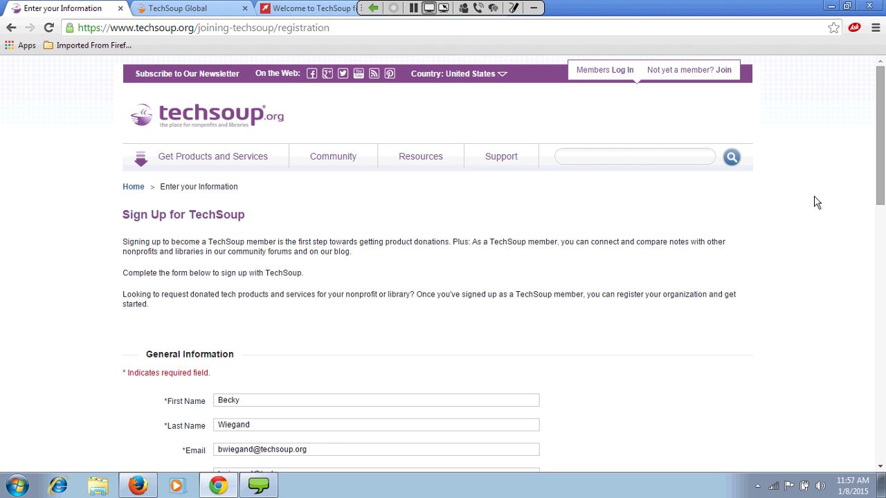
# Step: Change the Confirm Email domain to techsoupglobal.org
pyautogui.moveTo(880, 175); pyautogui.dragTo(883, 267)
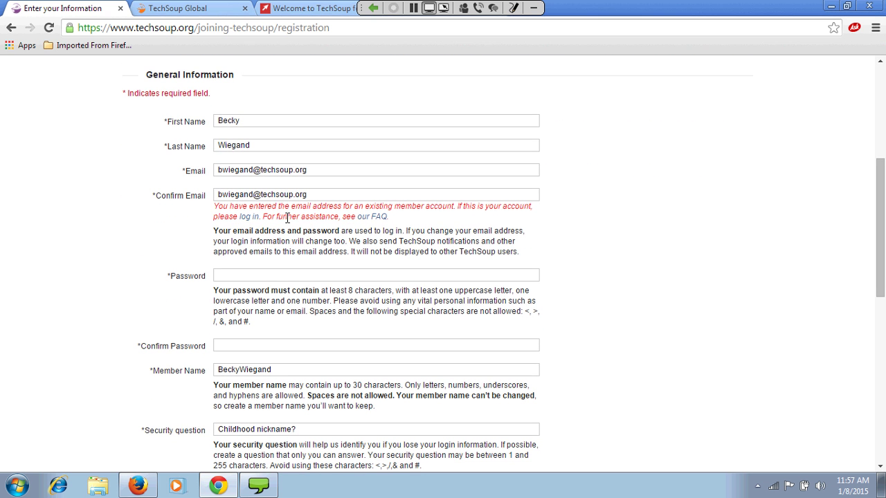
pyautogui.click(294, 196)
pyautogui.write('global')
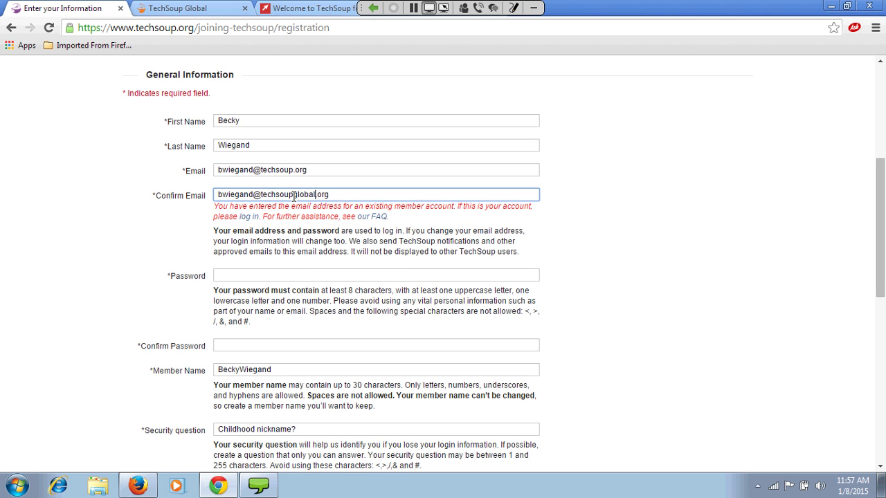
# Step: Re-enter the account password in Password and Confirm Password
pyautogui.moveTo(883, 156); pyautogui.dragTo(884, 277)
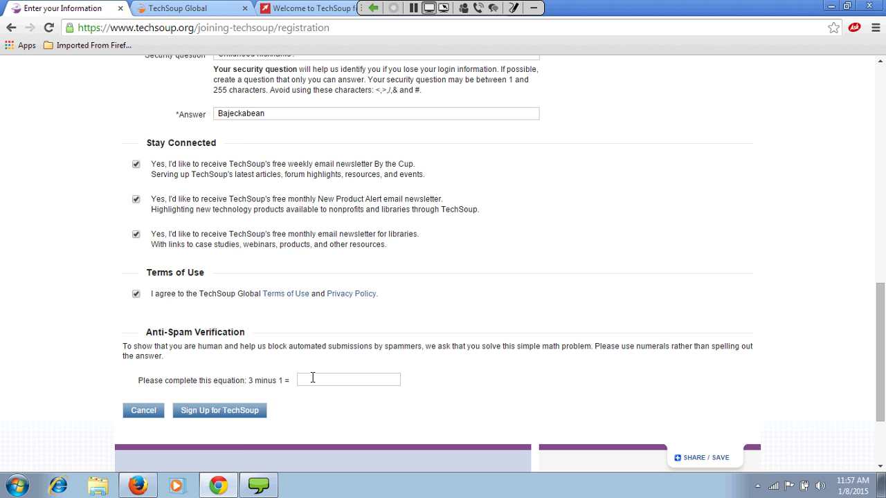
pyautogui.scroll(7, 312, 377)
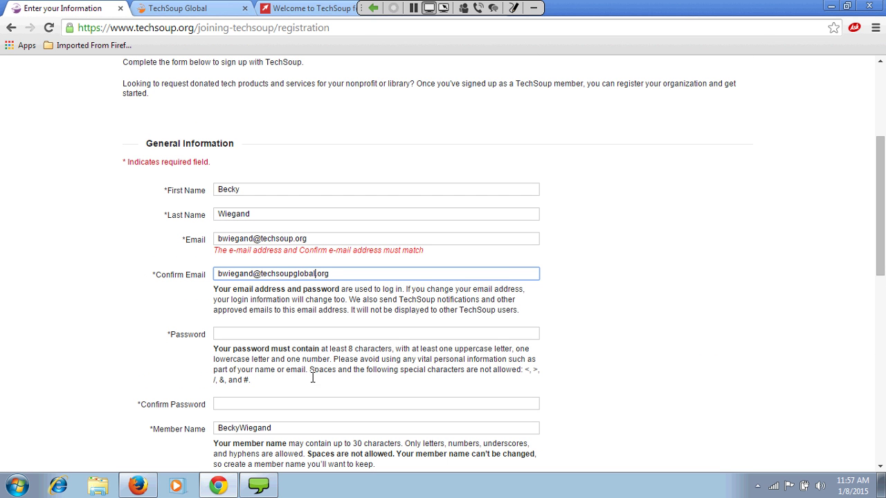
pyautogui.click(393, 335)
pyautogui.write('p')
pyautogui.write('••••••')
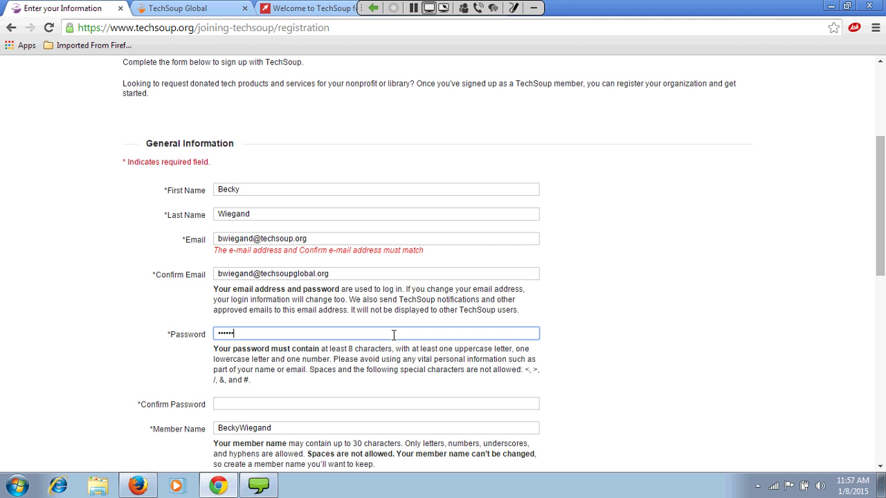
pyautogui.press('Tab')
pyautogui.write('••••••••')
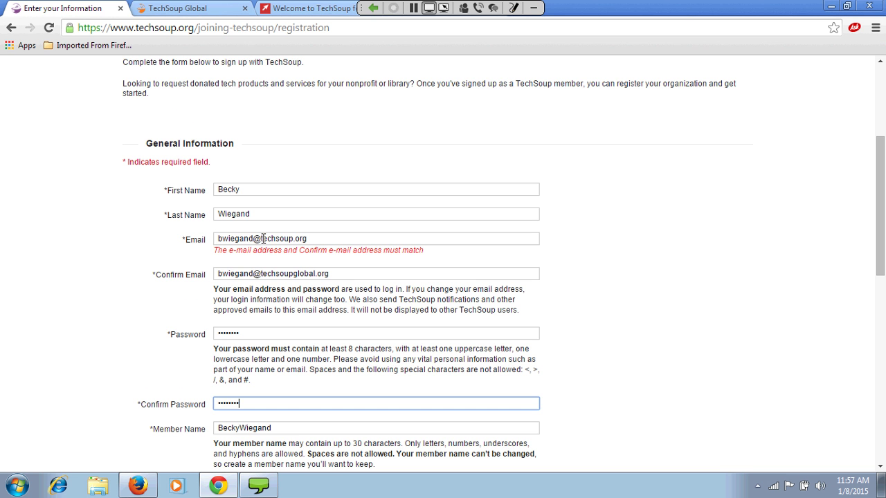
# Step: Change the main Email domain to techsoupglobal.org as well
pyautogui.click(292, 238)
pyautogui.write('gloa')
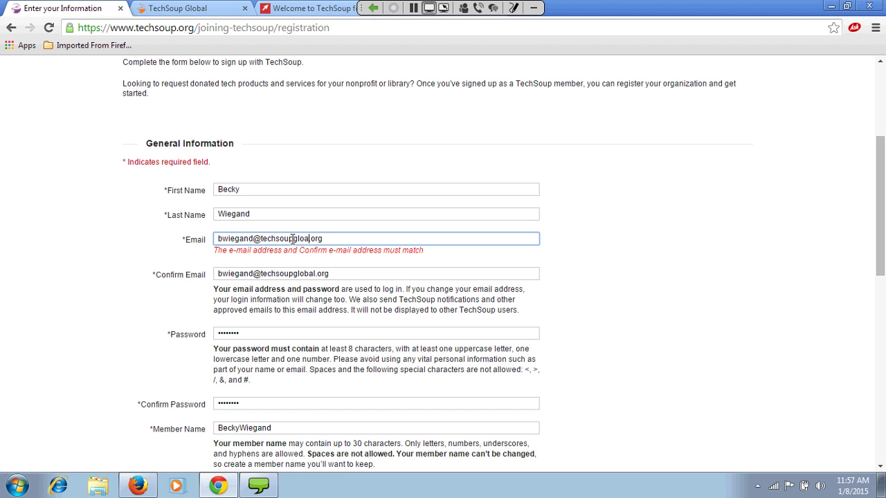
pyautogui.press('BackSpace')
pyautogui.write('bal')
# Step: Answer the anti-spam sum with 2 again and resubmit the sign-up form
pyautogui.scroll(-8, 292, 238)
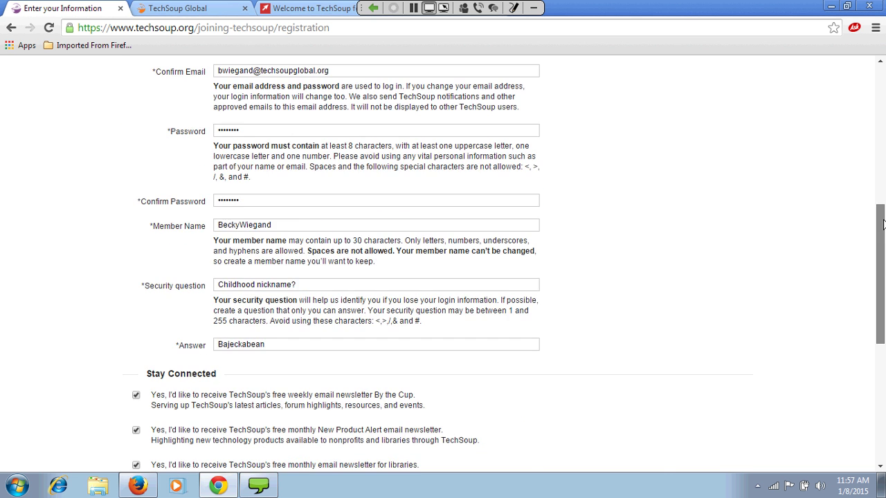
pyautogui.click(326, 310)
pyautogui.write('2')
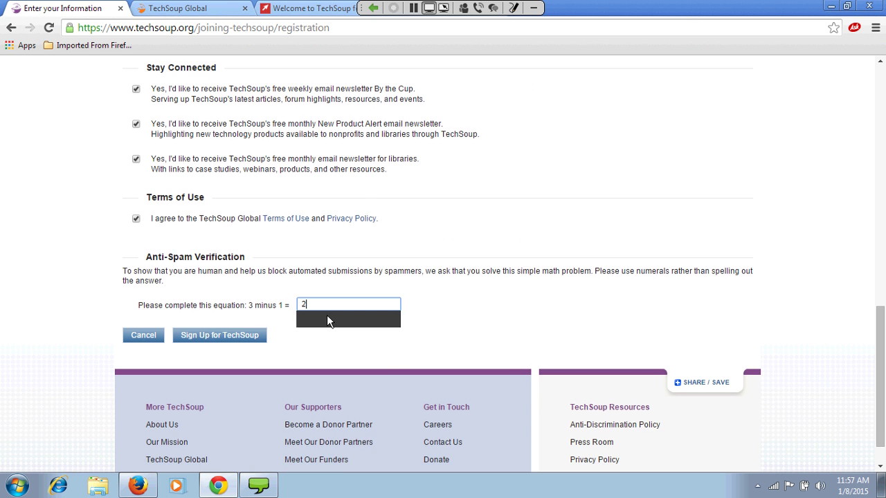
pyautogui.click(240, 335)
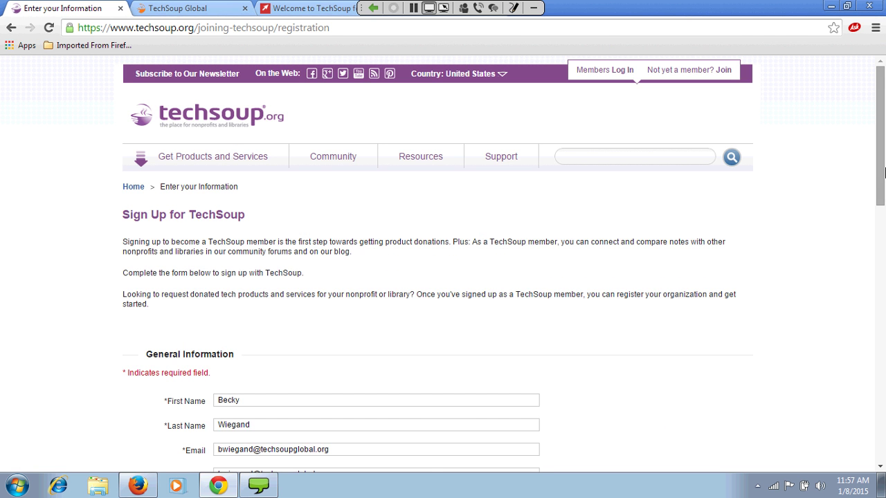
pyautogui.moveTo(883, 156); pyautogui.dragTo(883, 290)
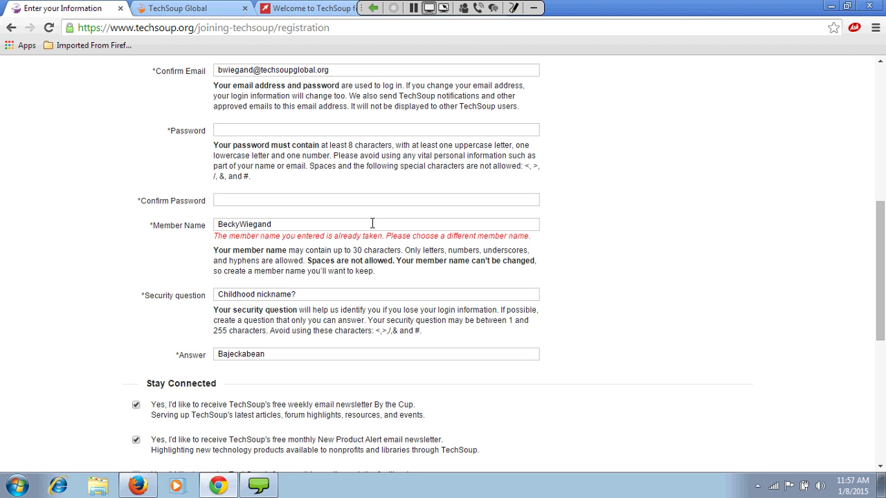
# Step: Abandon the form with the taken member name and return to the TechSoup home page
pyautogui.click(222, 226)
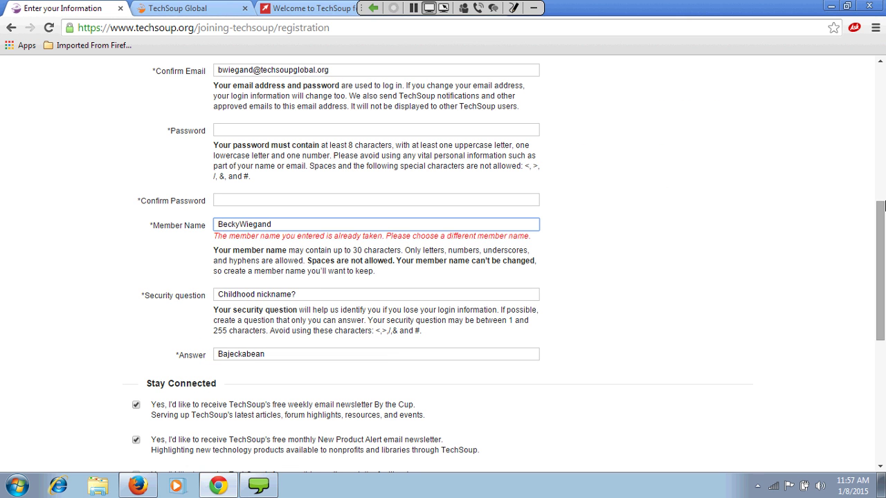
pyautogui.scroll(6, 882, 201)
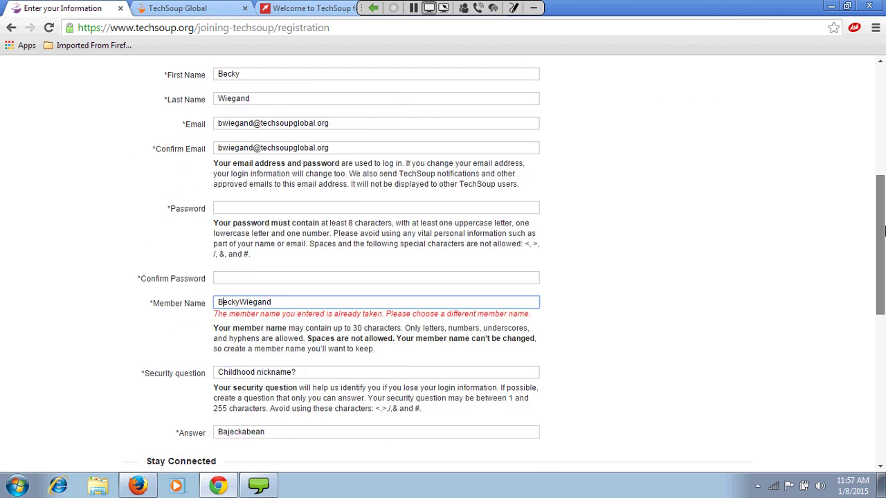
pyautogui.scroll(1, 883, 176)
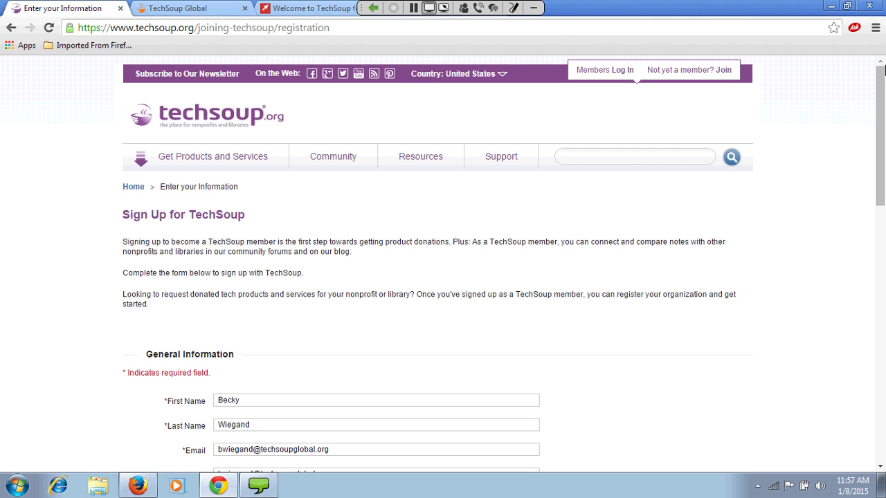
pyautogui.click(242, 122)
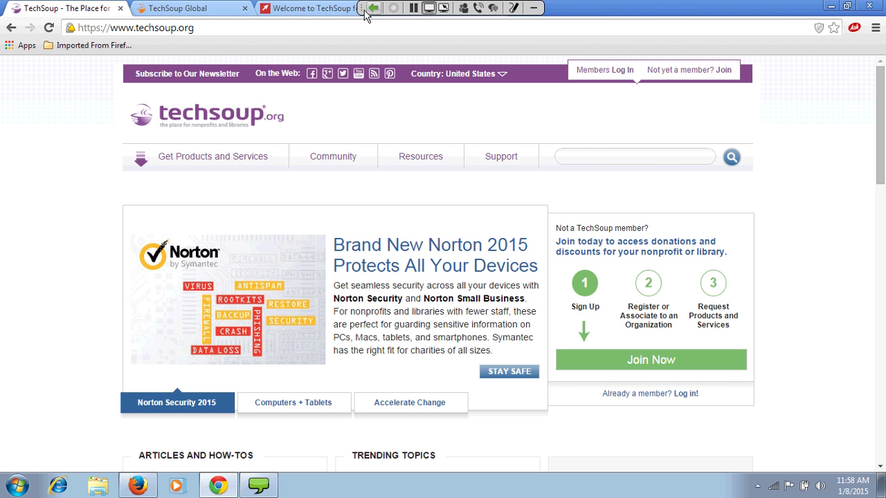
# Step: Switch to the techsoupglobal.org tab listing NetSquared, NGOsource and GuideStar International
pyautogui.click(185, 12)
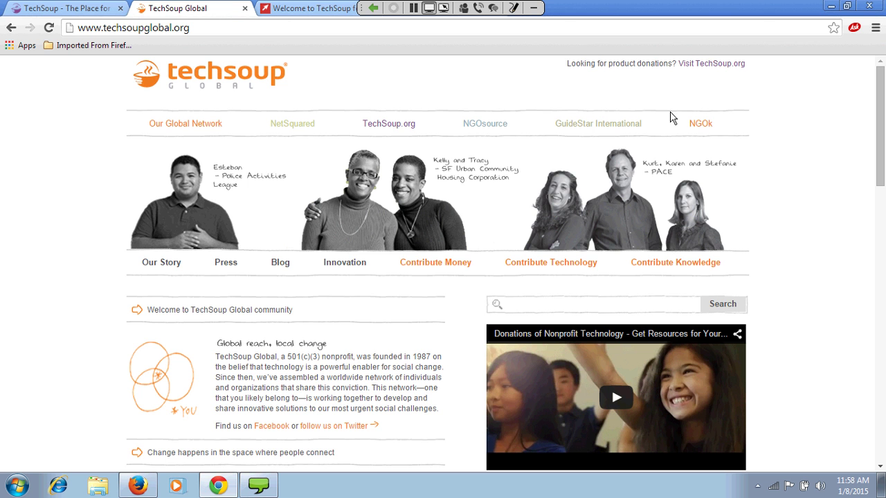
# Step: Show the TechSoup for Libraries home page, briefly raising and then re-hiding the meeting registration window
pyautogui.click(322, 11)
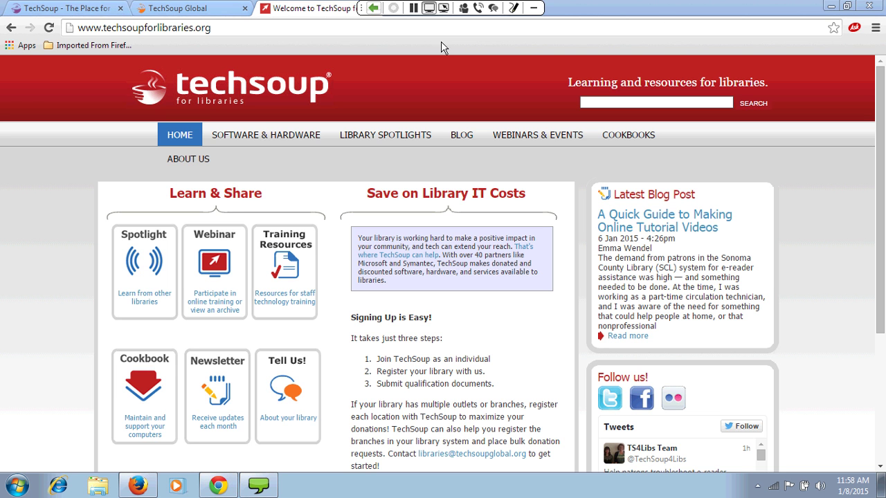
pyautogui.moveTo(361, 8); pyautogui.dragTo(171, 65)
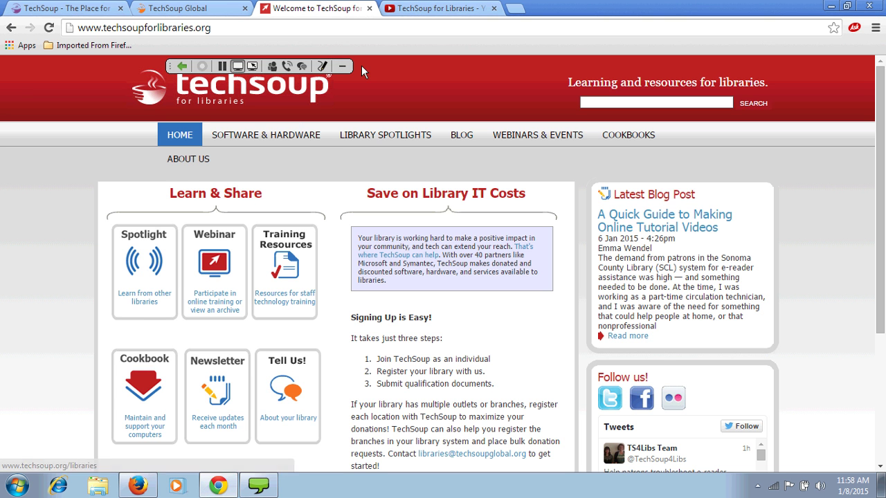
pyautogui.click(139, 486)
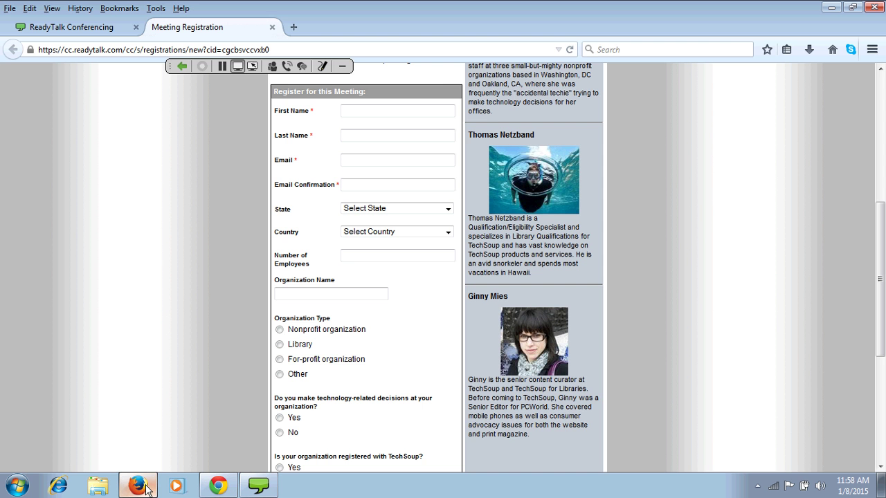
pyautogui.click(146, 487)
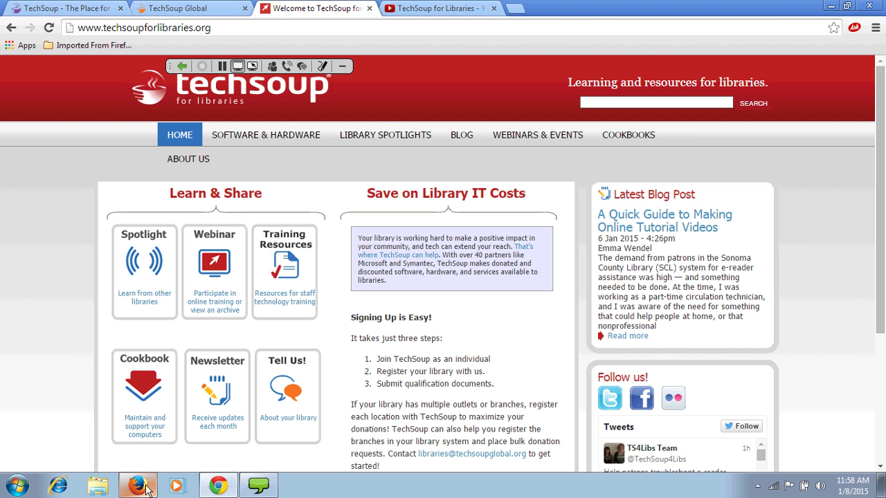